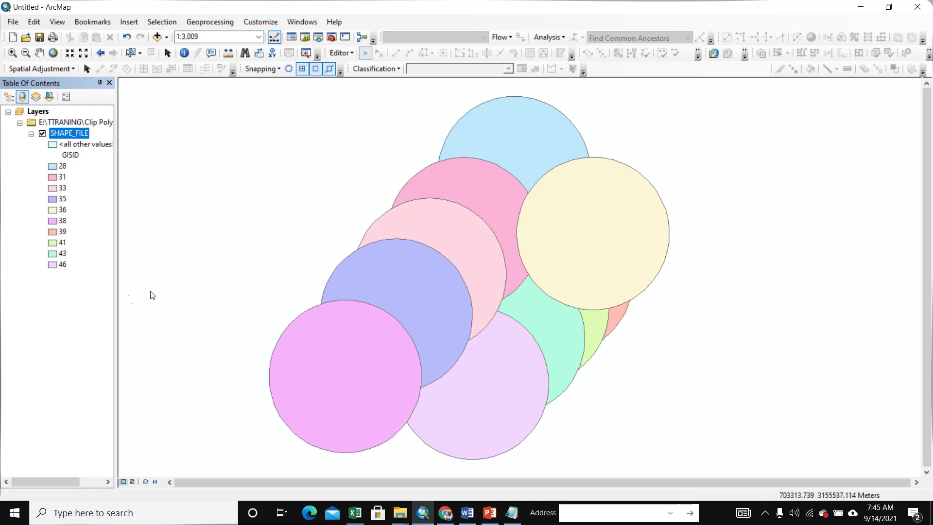
# Deselect the SHAPE_FILE layer, leaving the circles coloured by unique GISID values 28–46
pyautogui.click(67, 314)
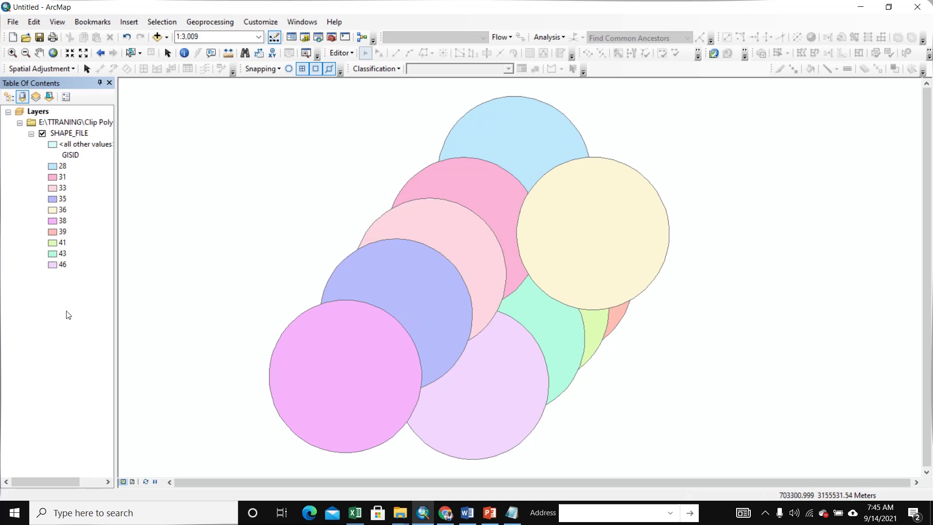
# Start an editing session and select the beige GISID 36 circle
pyautogui.click(354, 52)
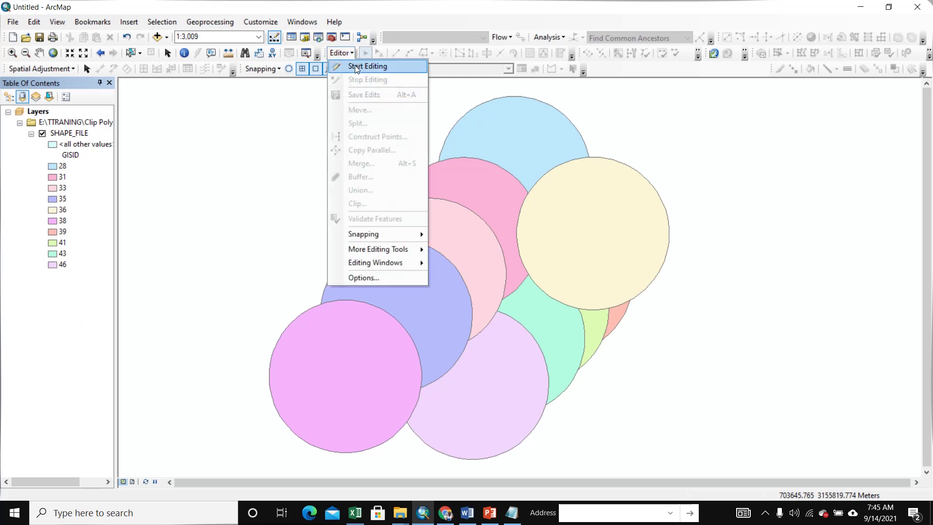
pyautogui.click(357, 69)
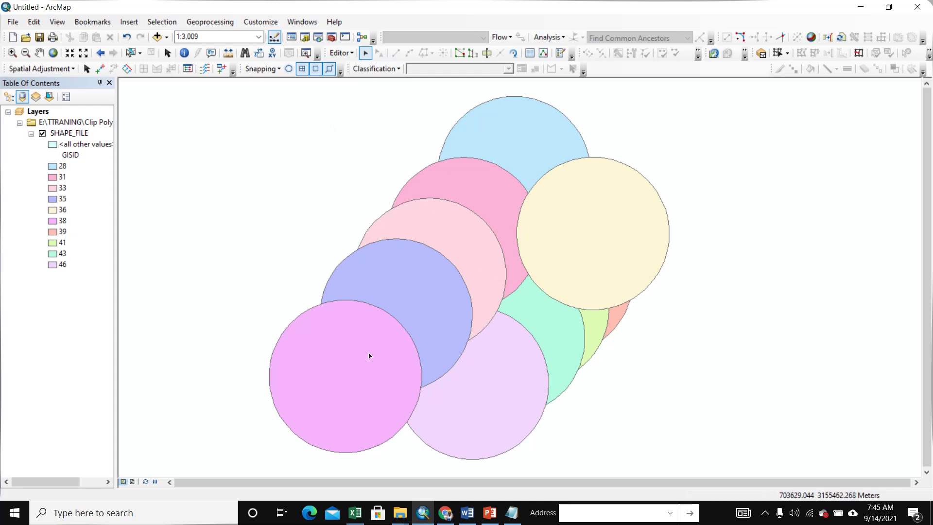
pyautogui.click(561, 237)
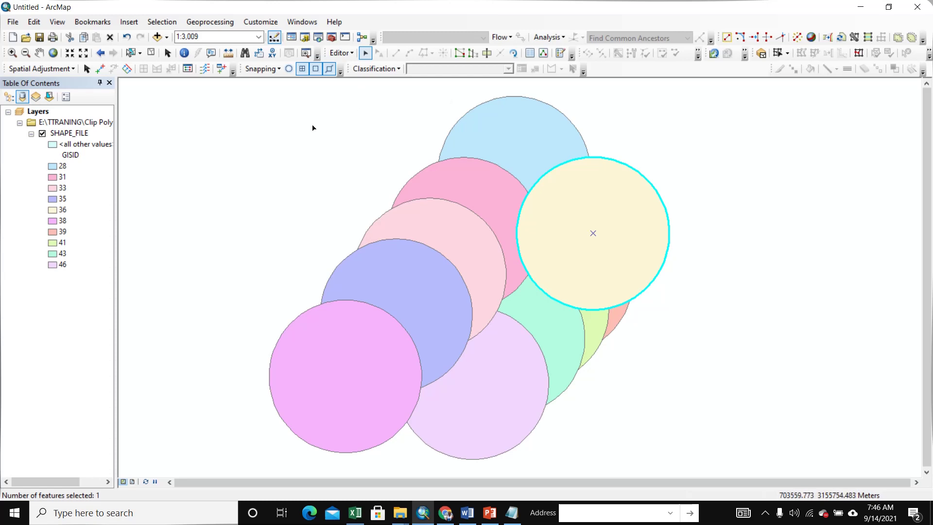
pyautogui.click(398, 69)
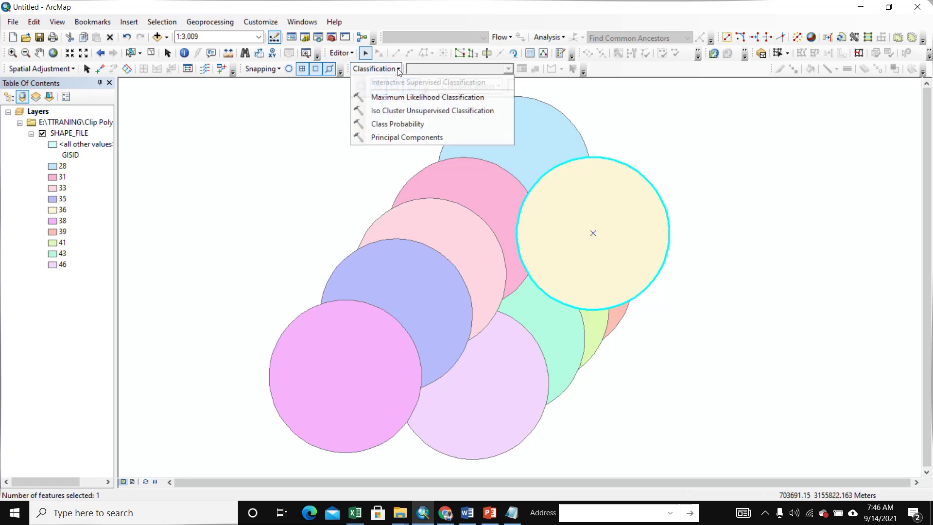
# Clip the districts with the beige circle, discarding the intersecting area, then clear the selection
pyautogui.click(355, 53)
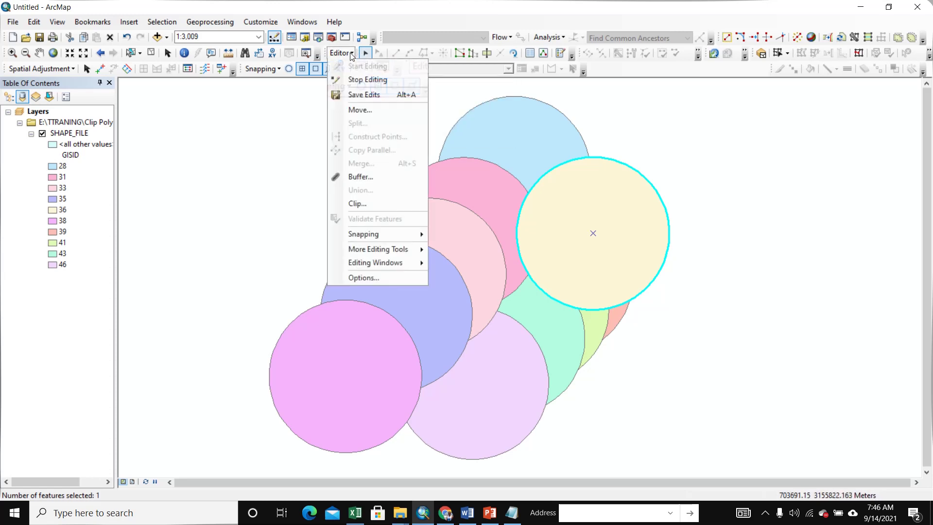
pyautogui.click(368, 203)
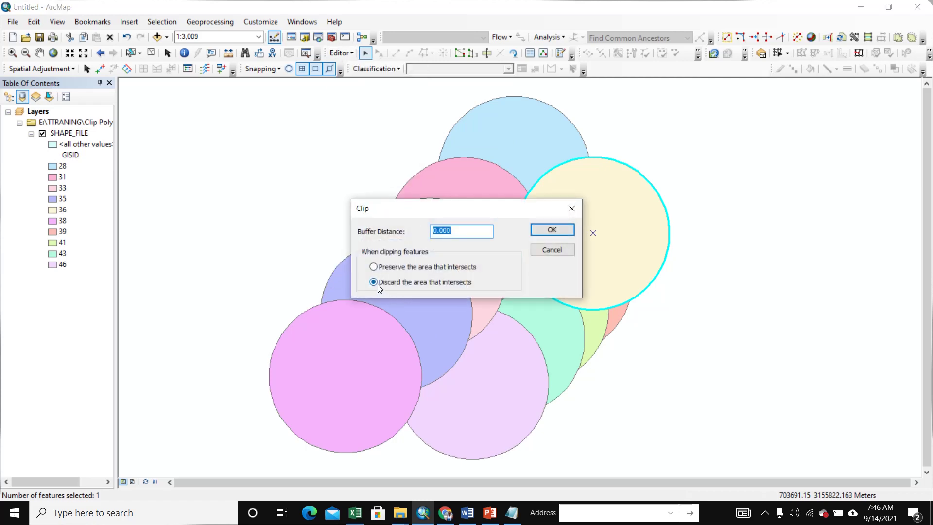
pyautogui.click(374, 282)
pyautogui.click(549, 229)
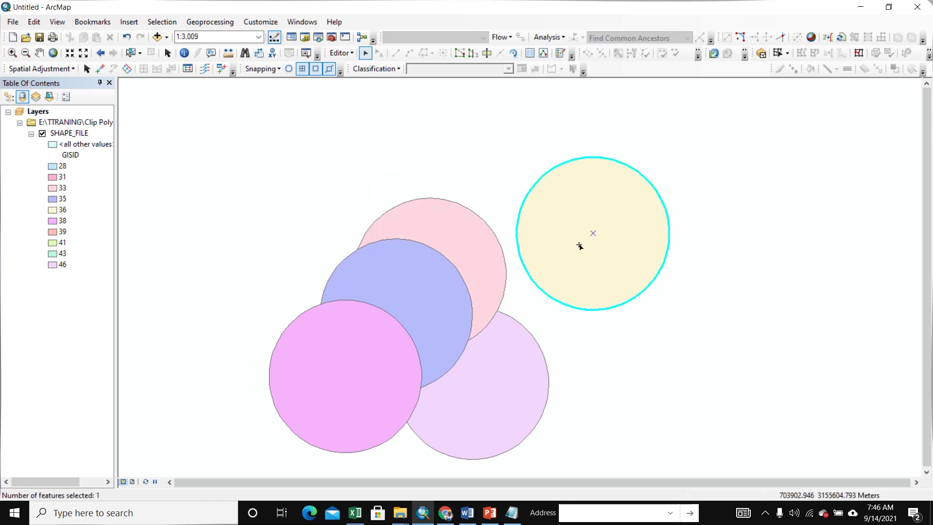
pyautogui.click(663, 343)
pyautogui.click(574, 240)
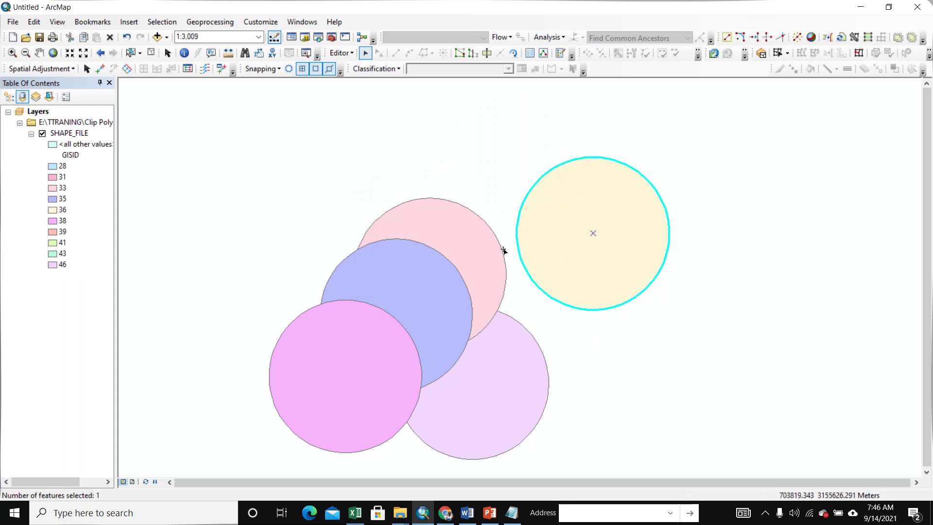
pyautogui.click(589, 332)
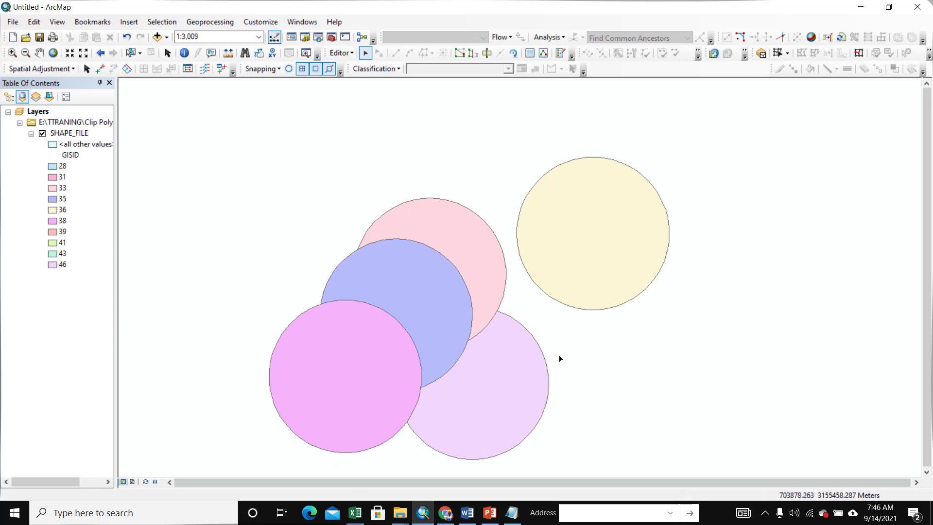
# Undo the clip to restore the removed circles and reselect the beige circle
pyautogui.click(593, 256)
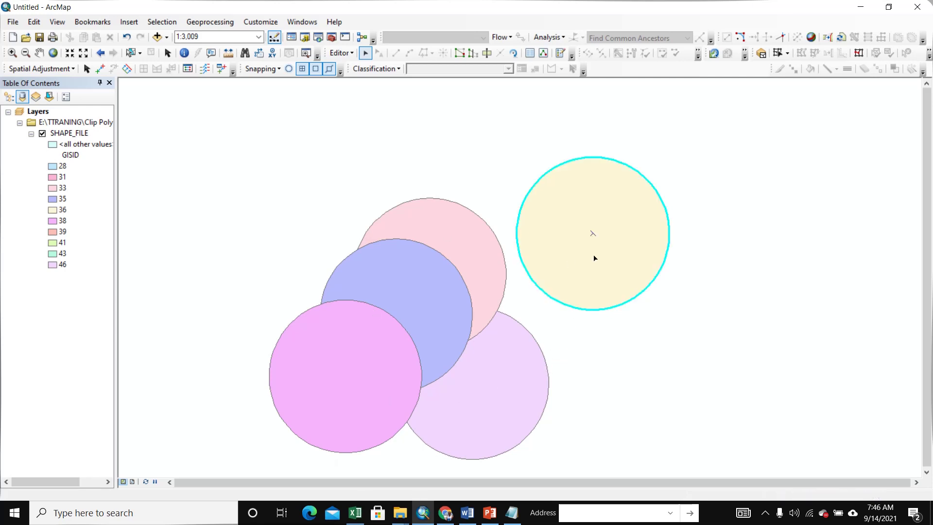
pyautogui.click(605, 347)
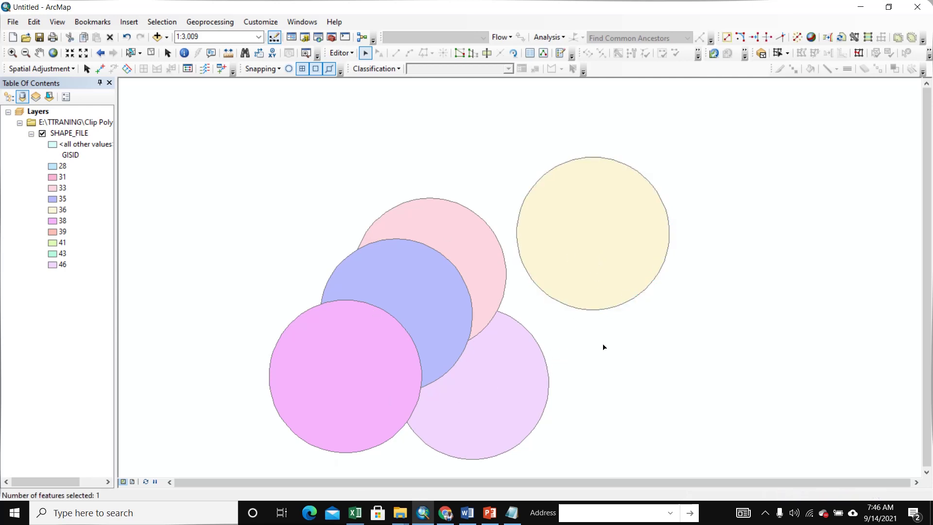
pyautogui.click(124, 42)
pyautogui.click(596, 243)
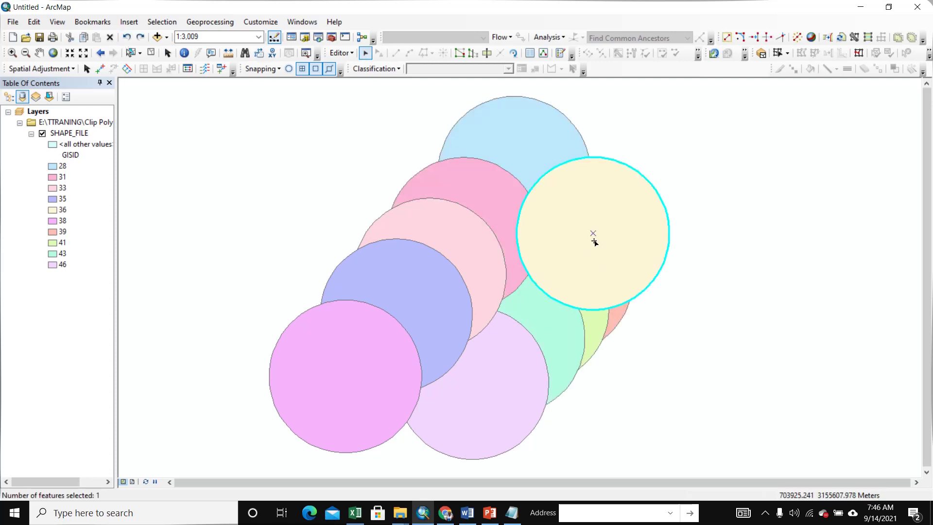
# Clip again with the beige circle, discarding the intersecting area, and clear the selection
pyautogui.click(355, 54)
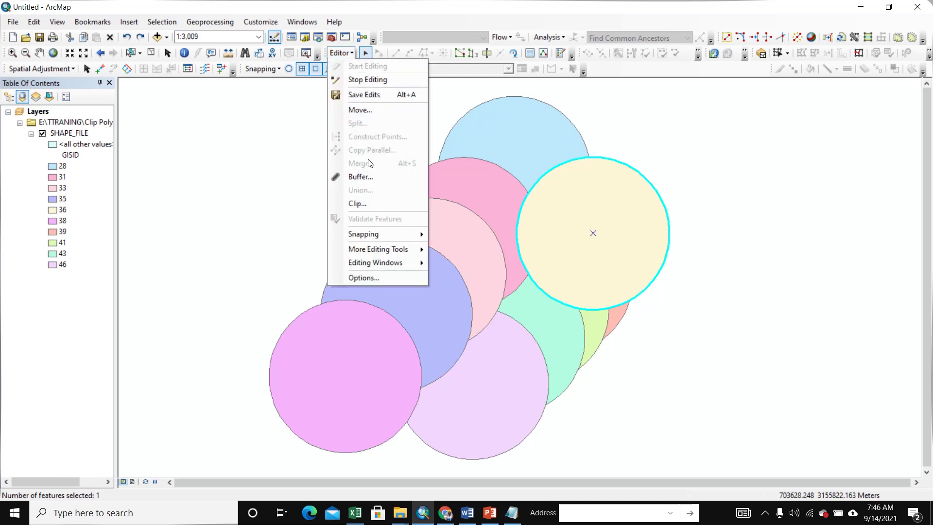
pyautogui.click(364, 205)
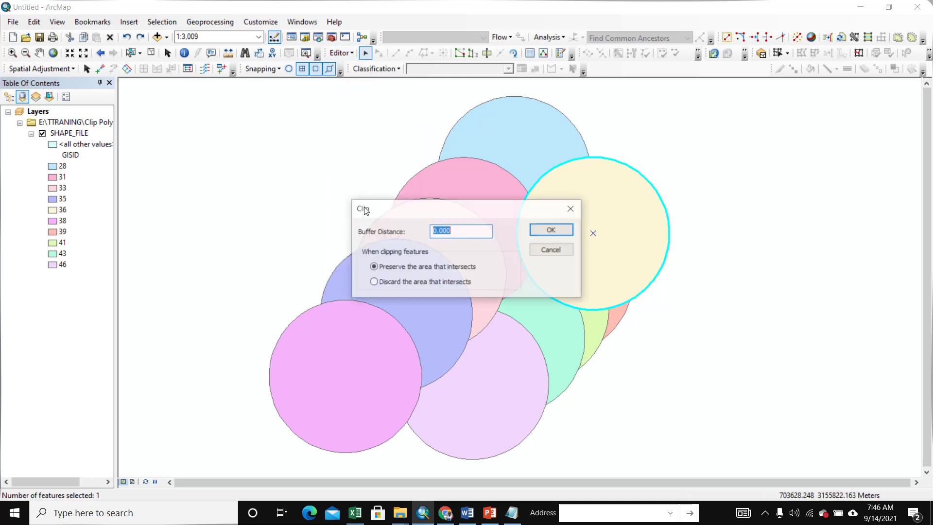
pyautogui.click(374, 283)
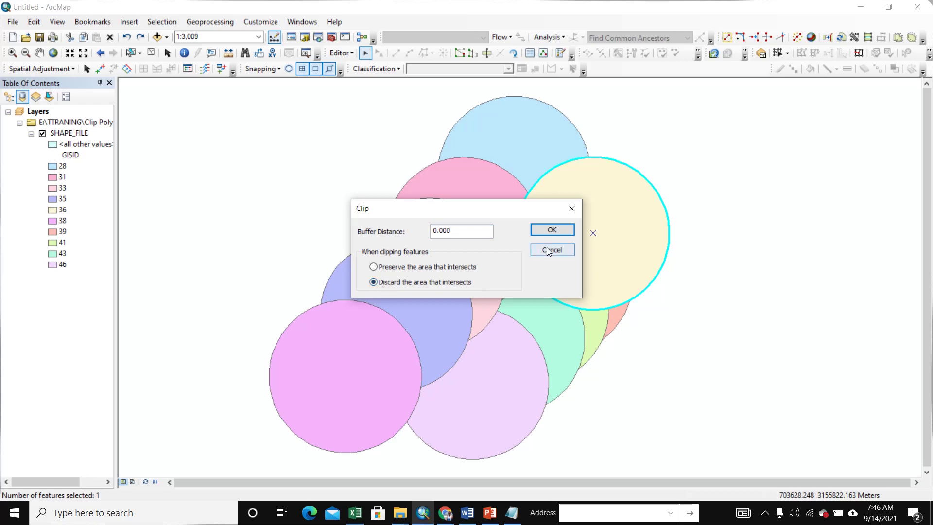
pyautogui.click(541, 234)
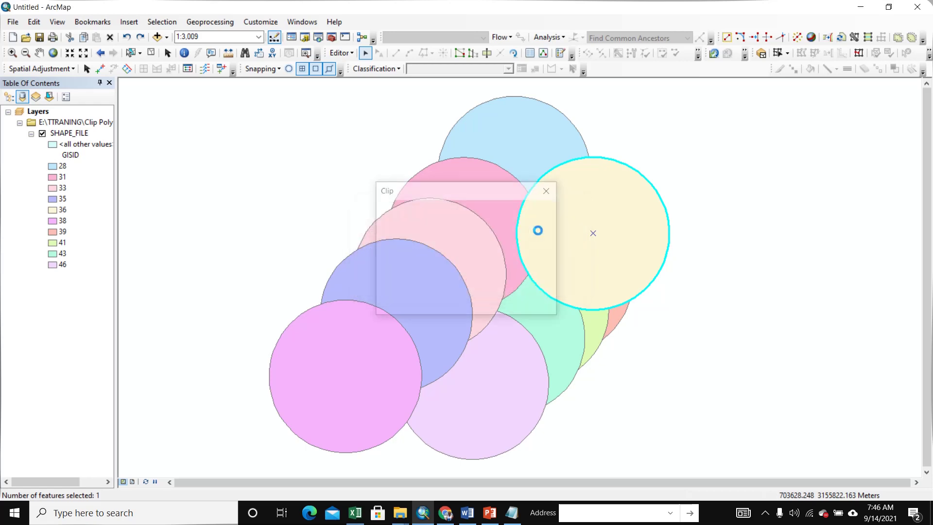
pyautogui.click(671, 323)
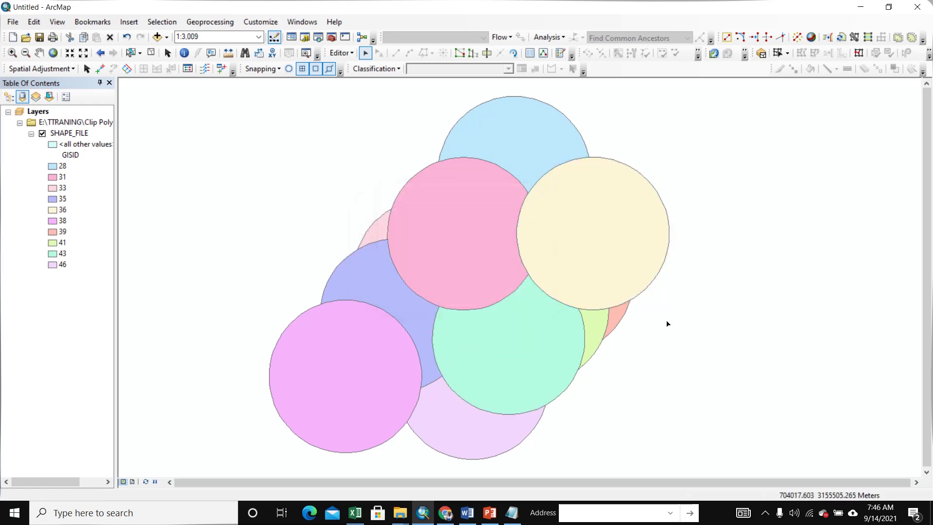
# Select the beige, light blue and lavender circles in turn to inspect them, then clear the selection
pyautogui.click(596, 270)
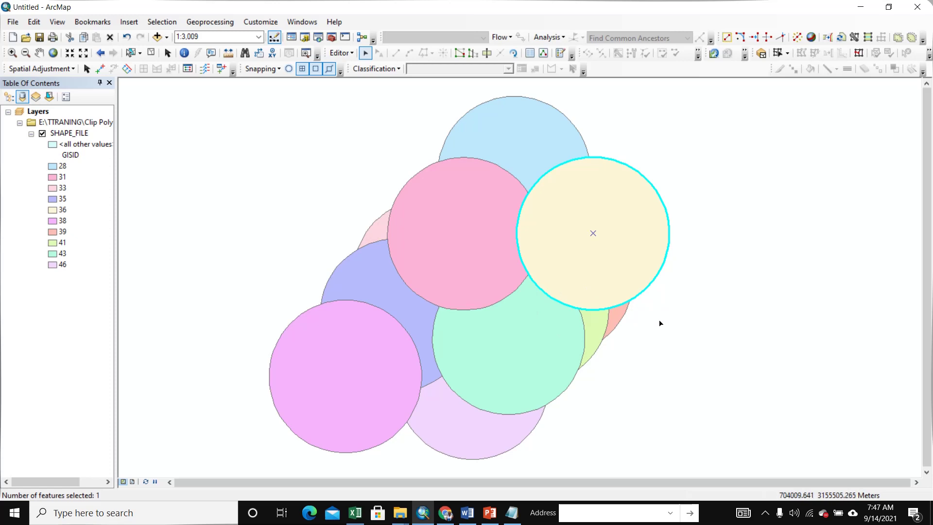
pyautogui.moveTo(593, 234); pyautogui.dragTo(555, 283)
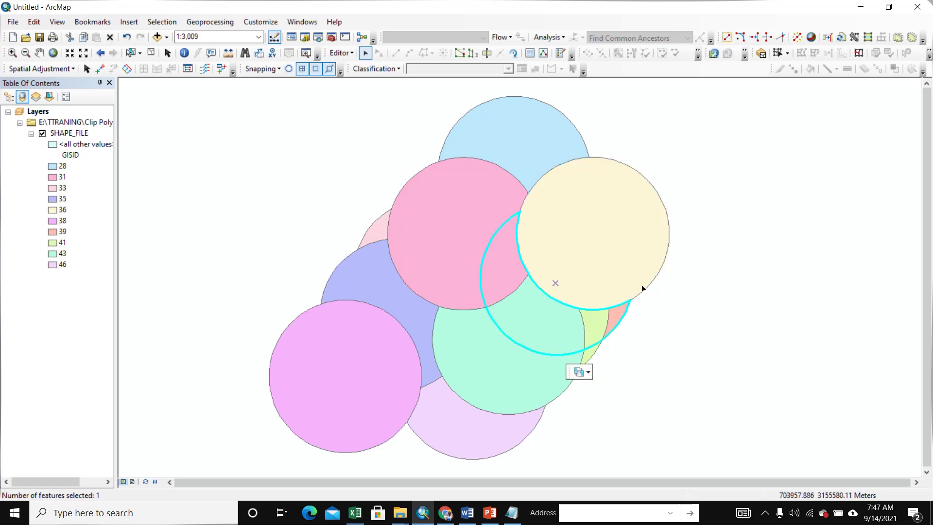
pyautogui.click(500, 209)
pyautogui.click(533, 345)
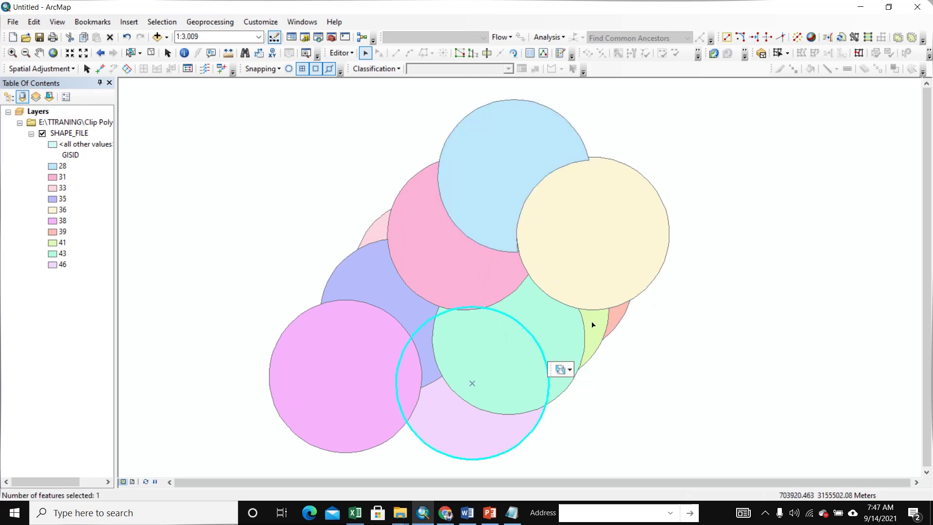
pyautogui.click(592, 323)
pyautogui.click(490, 384)
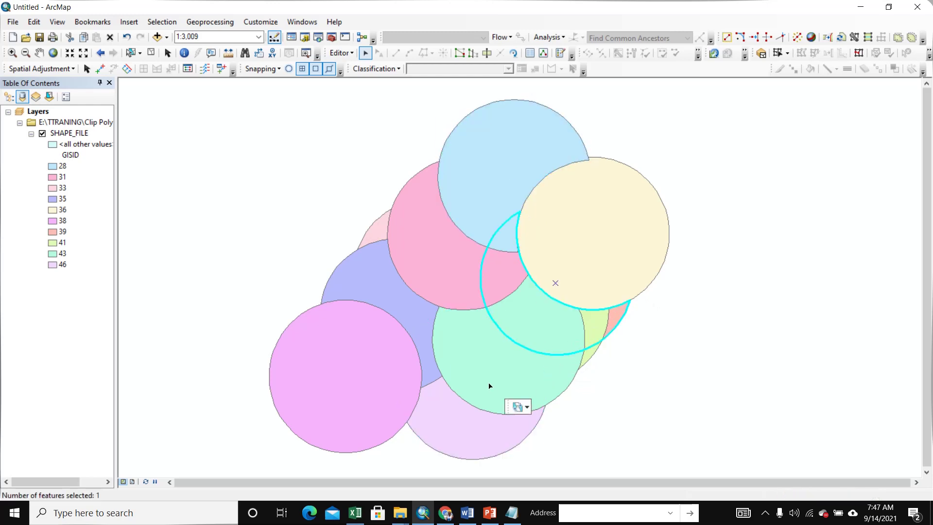
pyautogui.click(677, 395)
# Clip with the blue-purple GISID 35 circle, preserving the intersecting area, and check the result
pyautogui.click(362, 363)
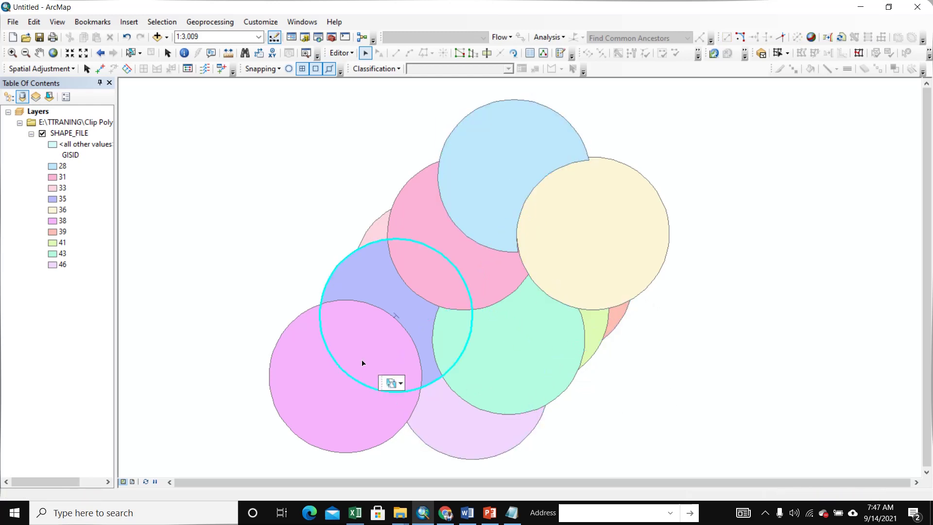
pyautogui.click(346, 53)
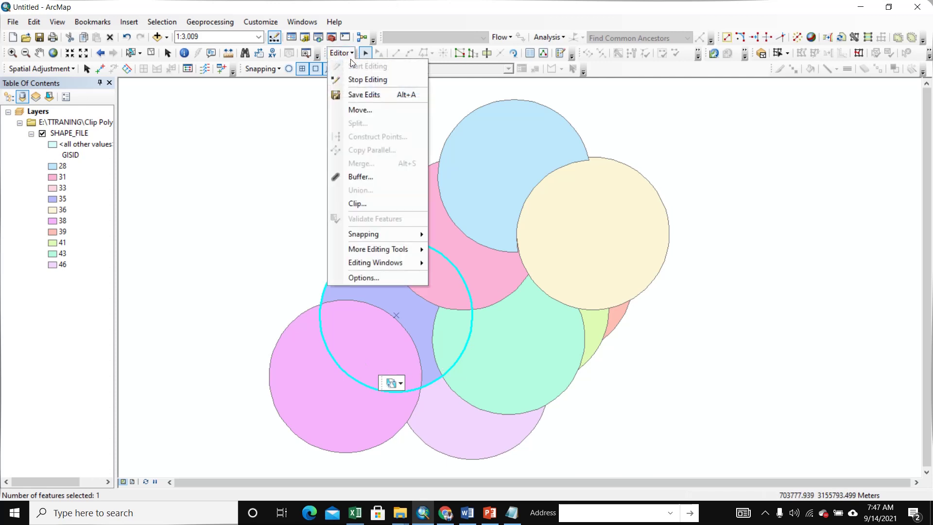
pyautogui.click(358, 203)
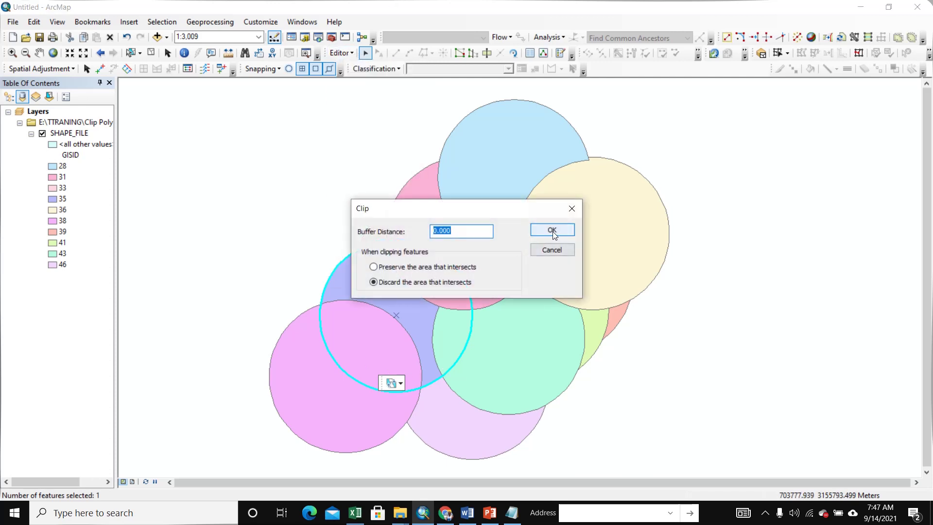
pyautogui.click(374, 267)
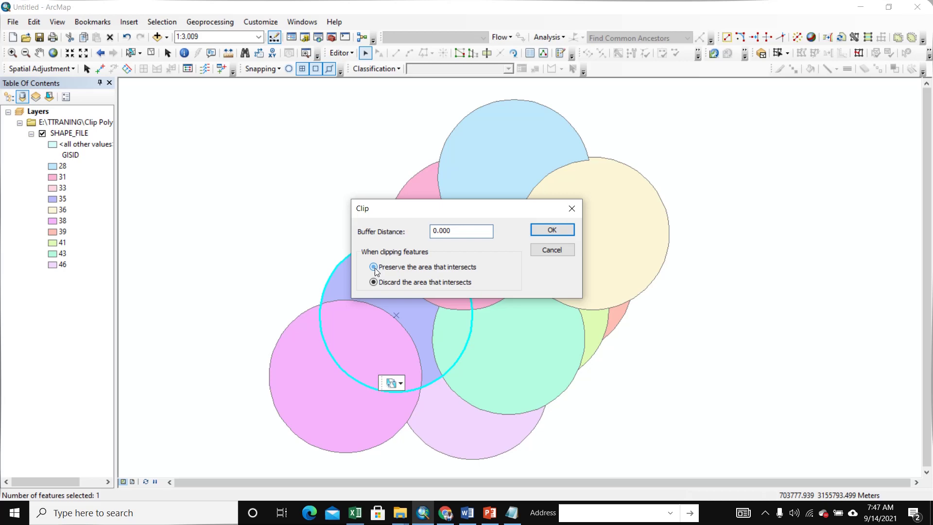
pyautogui.click(541, 231)
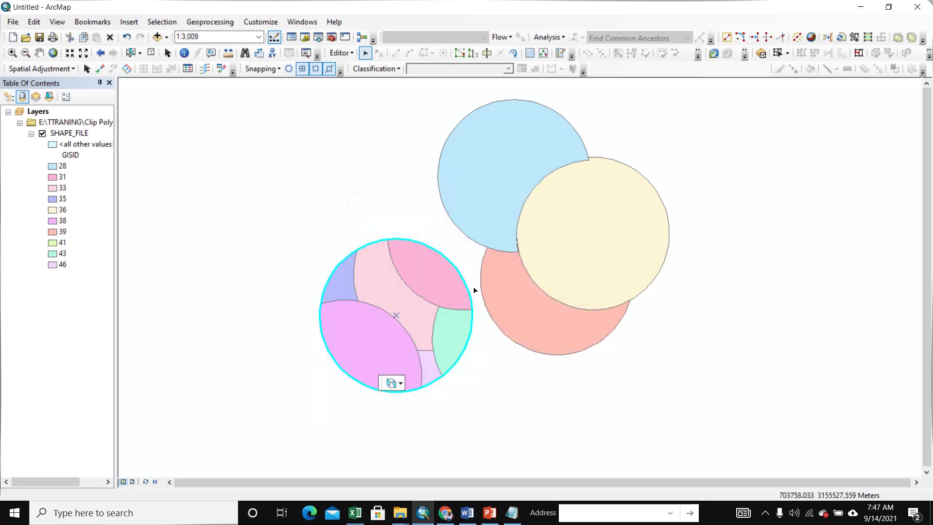
pyautogui.click(445, 416)
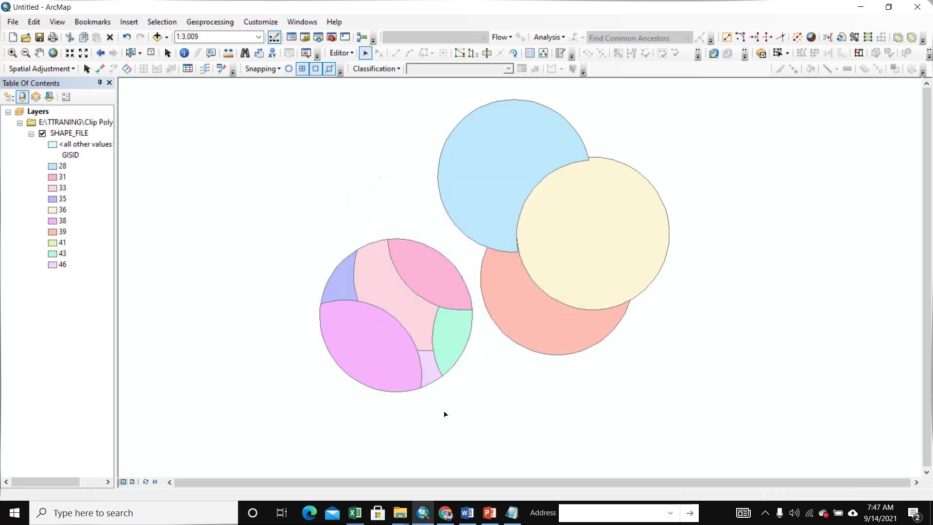
pyautogui.click(376, 342)
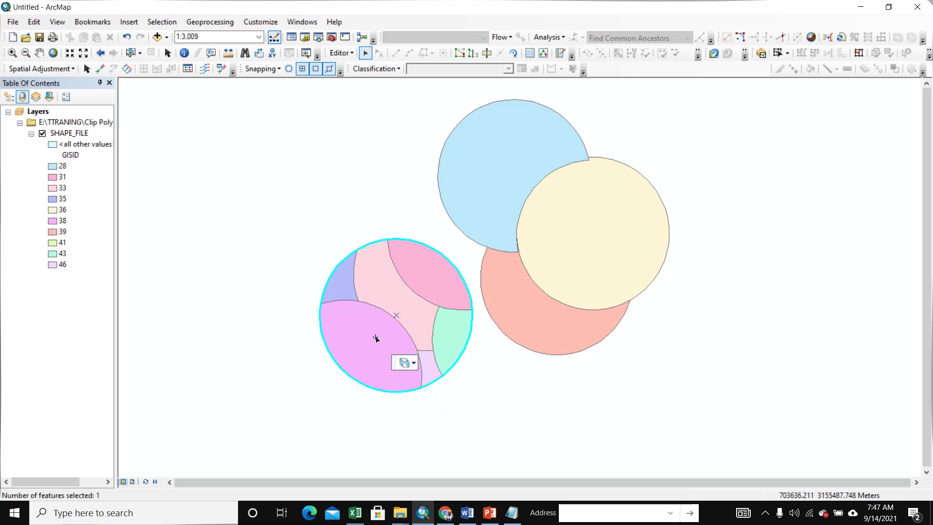
pyautogui.click(469, 416)
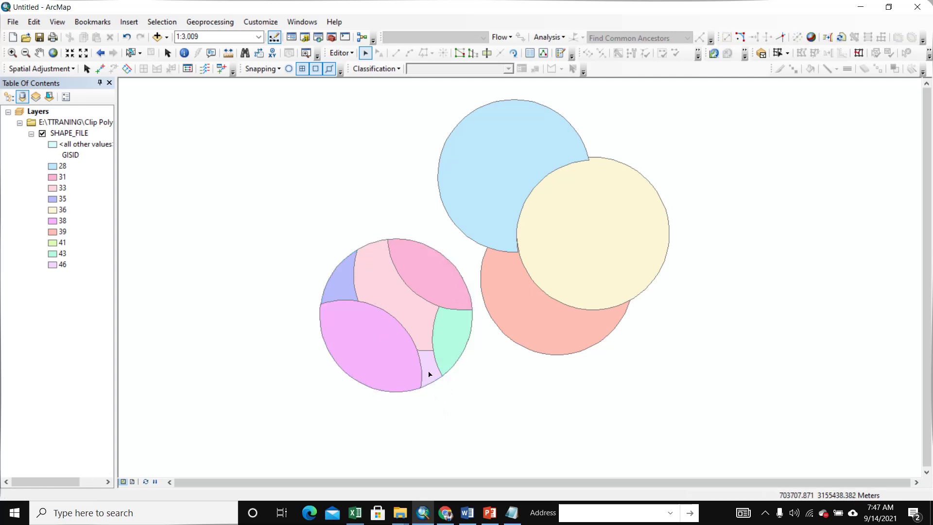
pyautogui.click(430, 373)
pyautogui.click(516, 376)
# Select the seven pieces inside the clipped circle and review their records in the attribute table
pyautogui.moveTo(312, 236); pyautogui.dragTo(455, 410)
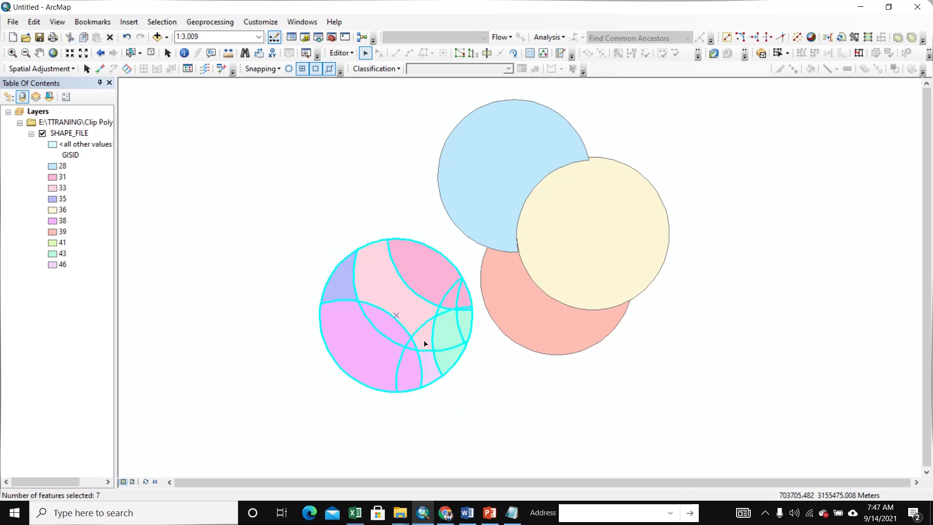
pyautogui.rightClick(66, 133)
pyautogui.click(97, 172)
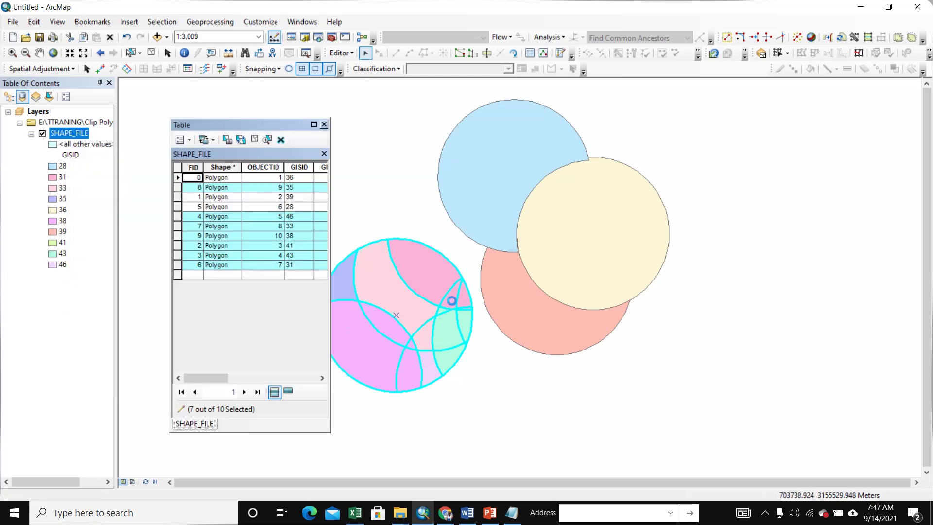
pyautogui.moveTo(332, 359); pyautogui.dragTo(682, 375)
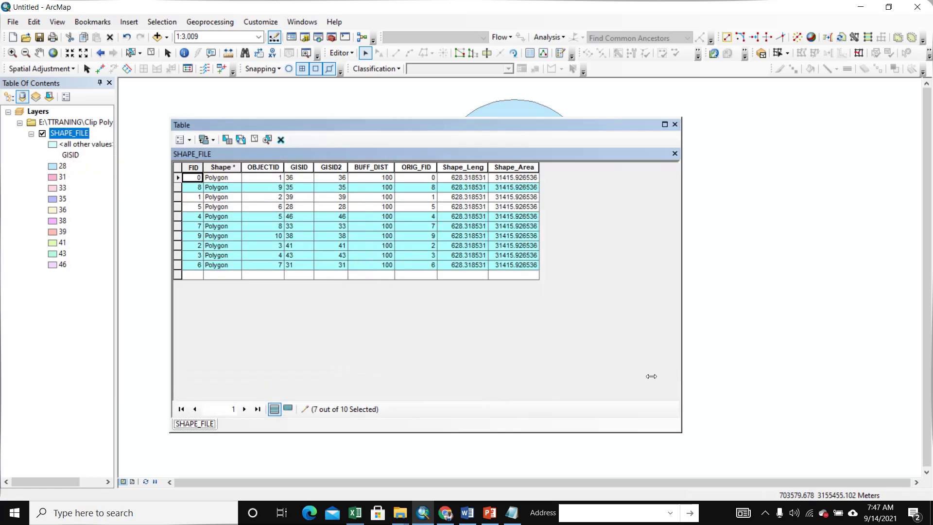
pyautogui.click(288, 410)
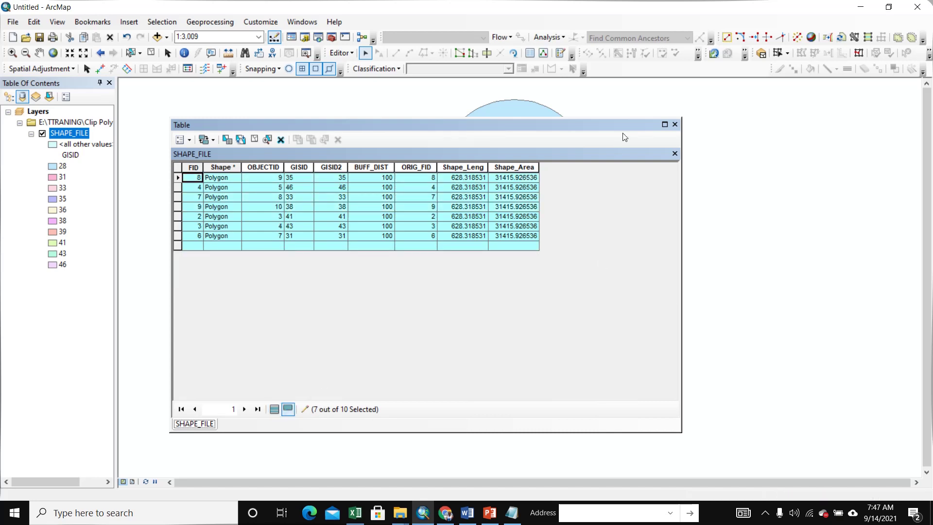
pyautogui.click(675, 125)
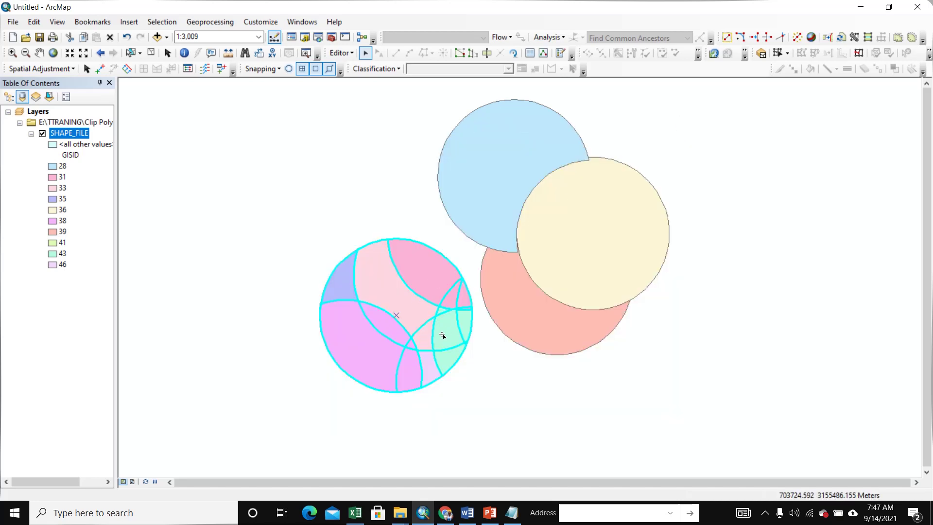
# Recentre the map on the circles and clear the feature selection
pyautogui.moveTo(442, 329); pyautogui.dragTo(426, 297)
pyautogui.scroll(1, 402, 265)
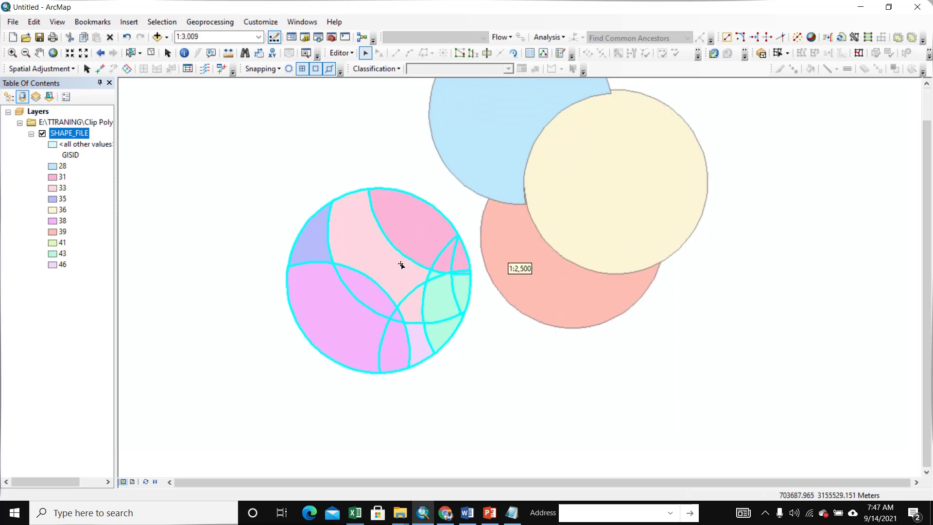
pyautogui.moveTo(431, 241); pyautogui.dragTo(421, 293)
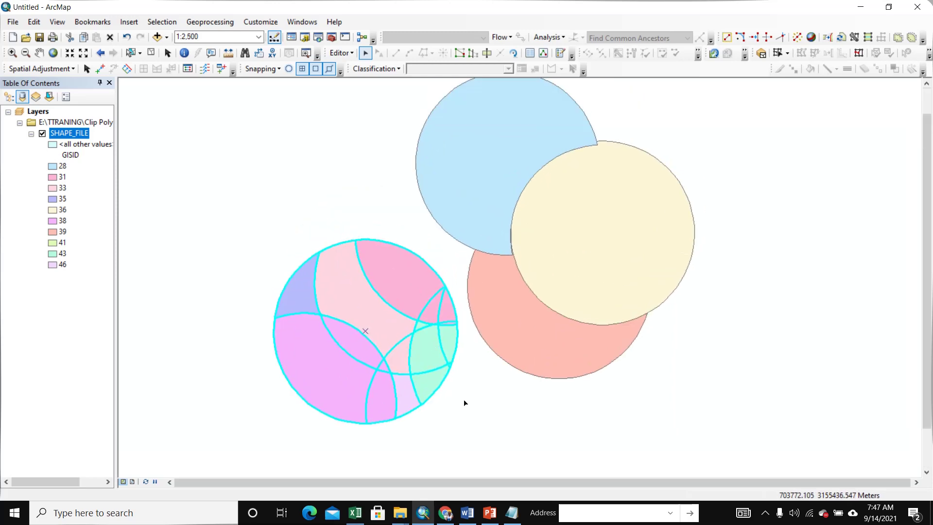
pyautogui.click(478, 410)
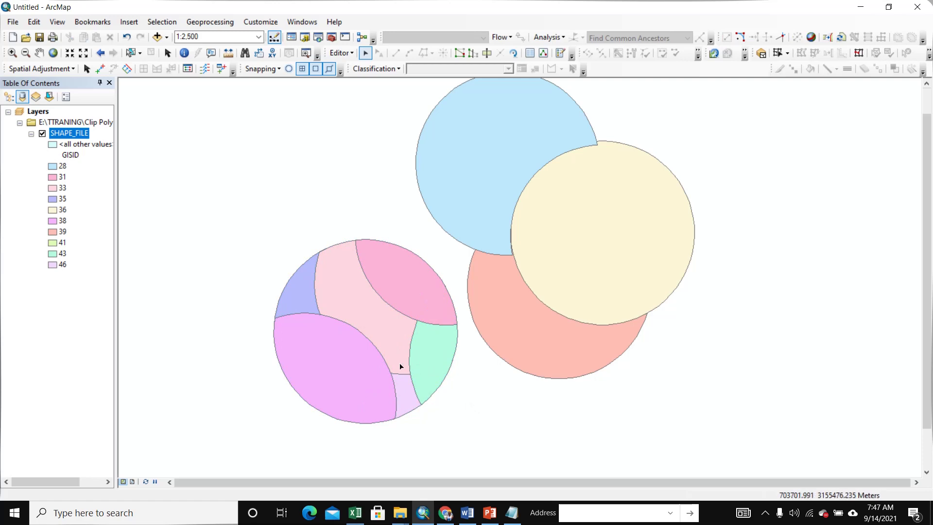
pyautogui.scroll(1, 474, 366)
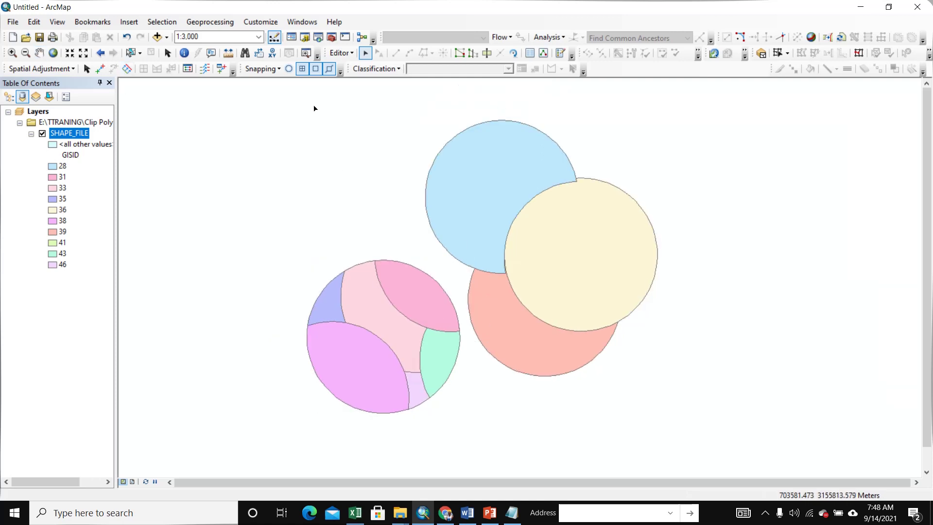
# Save the edits, remove the circle layers, and add Boundry.shp to the map
pyautogui.click(352, 53)
pyautogui.click(357, 94)
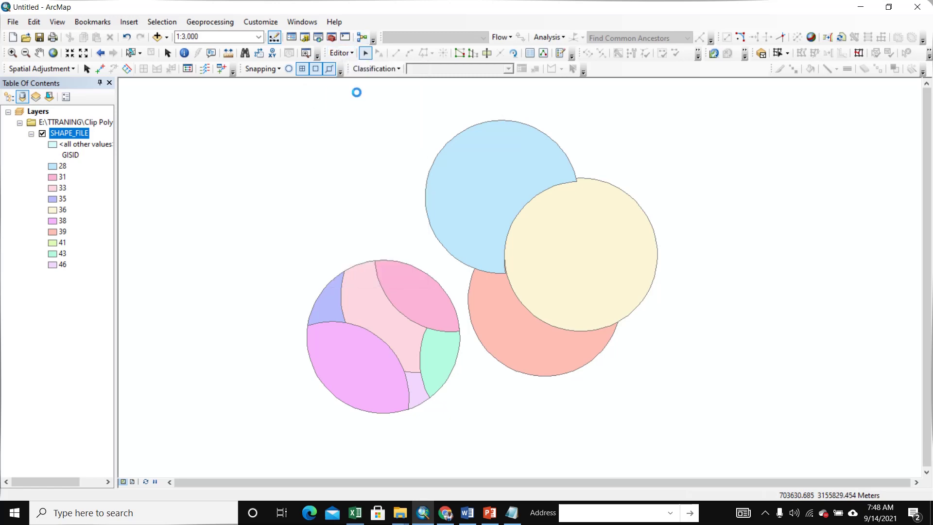
pyautogui.rightClick(73, 122)
pyautogui.click(94, 126)
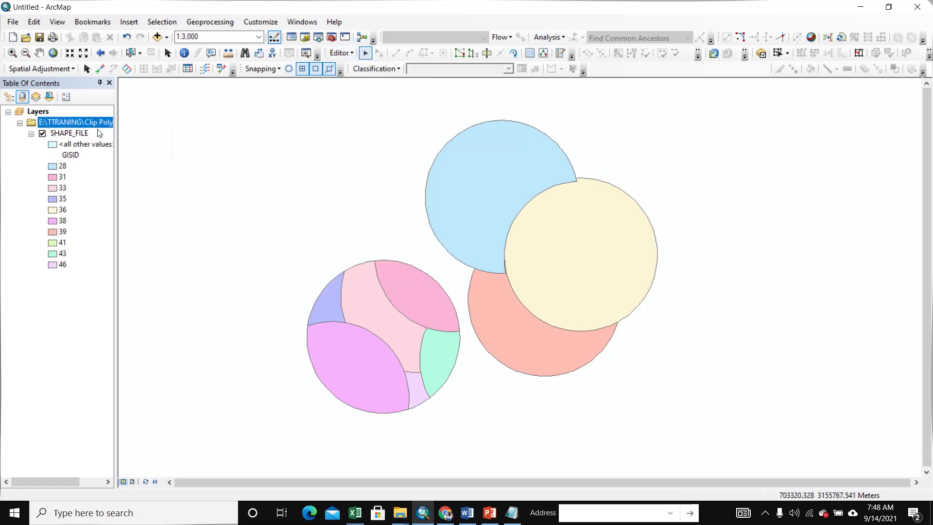
pyautogui.click(157, 37)
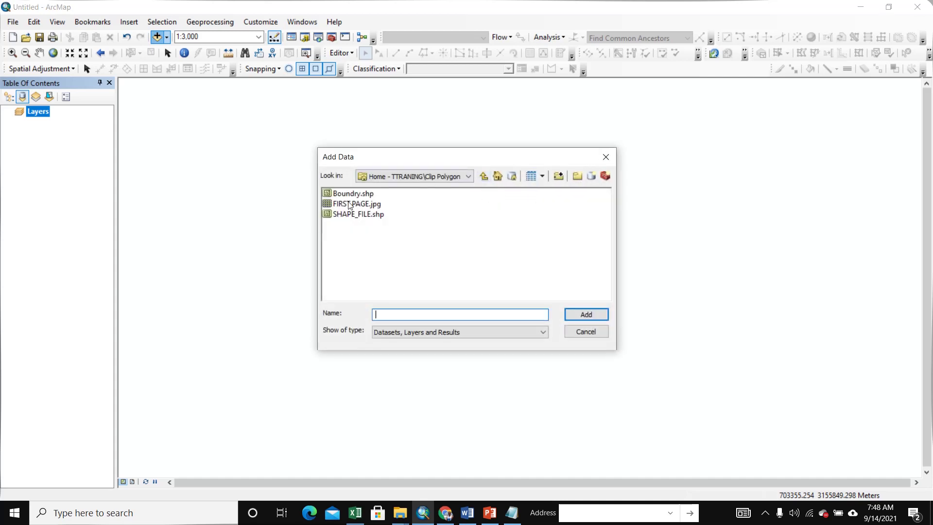
pyautogui.click(348, 195)
pyautogui.click(585, 314)
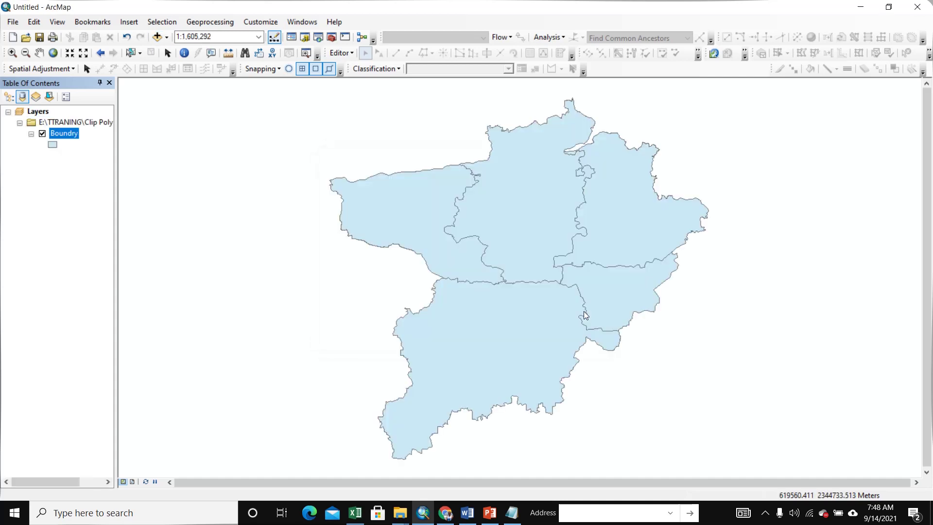
# Draw the Boundry districts as hollow polygons with red outlines
pyautogui.click(59, 262)
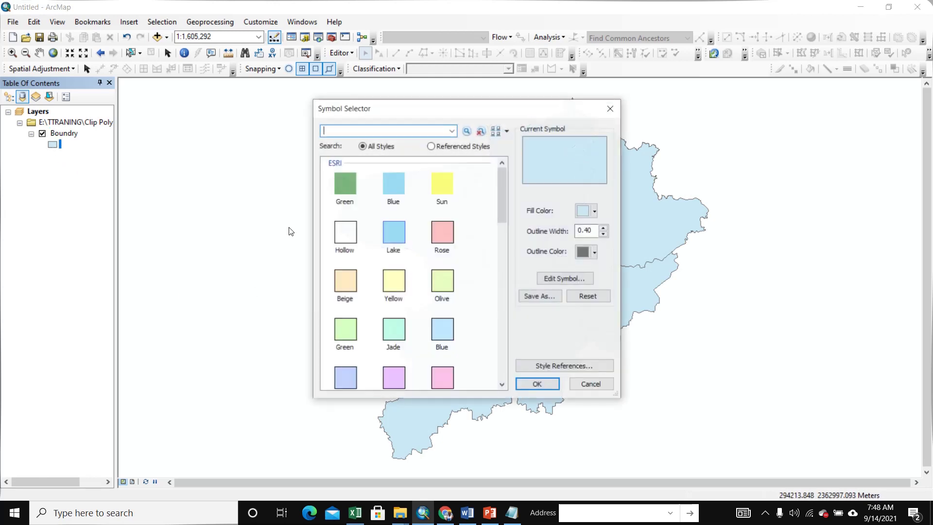
pyautogui.click(349, 235)
pyautogui.click(595, 252)
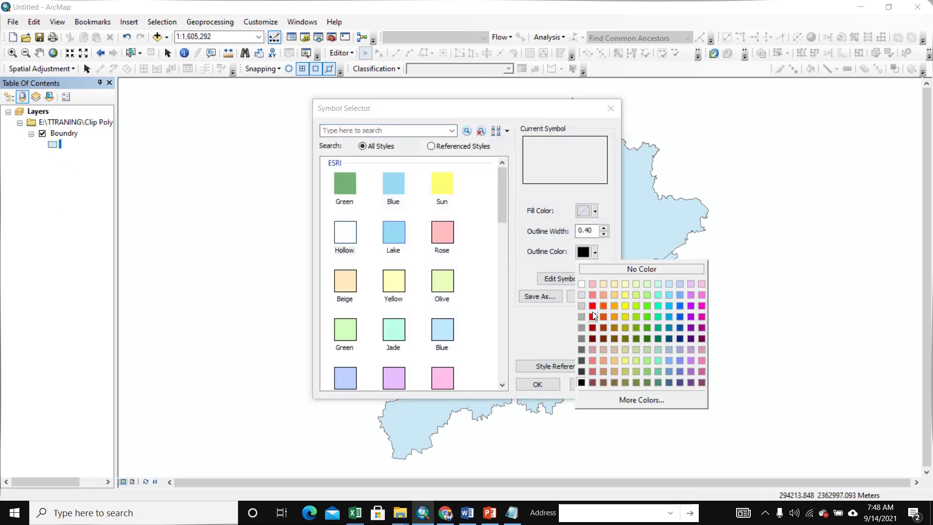
pyautogui.click(593, 312)
pyautogui.click(544, 385)
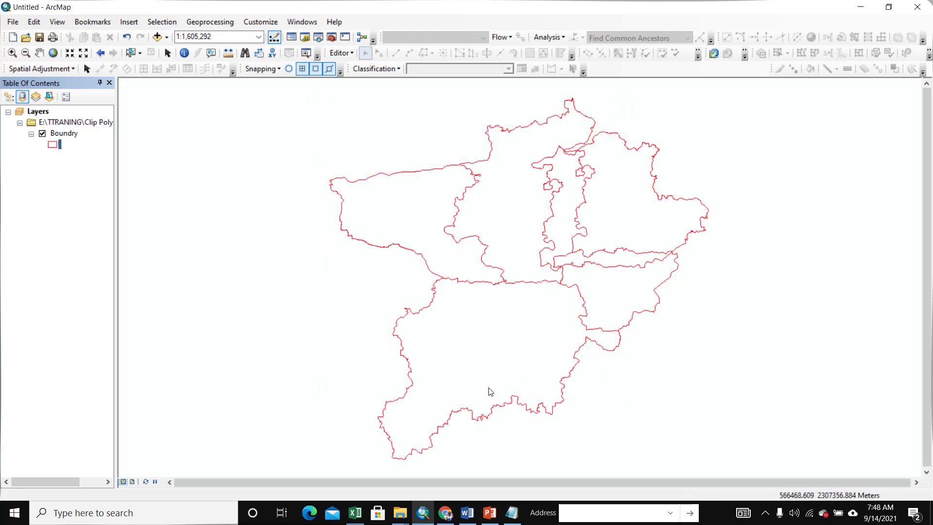
pyautogui.moveTo(556, 301); pyautogui.dragTo(510, 314)
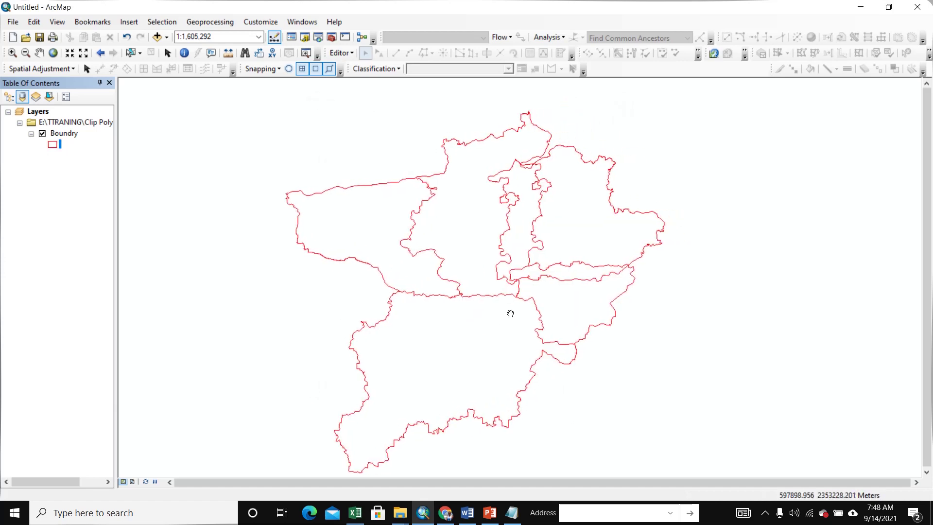
# Change the Boundry layer symbol to the light blue Lake fill
pyautogui.click(53, 145)
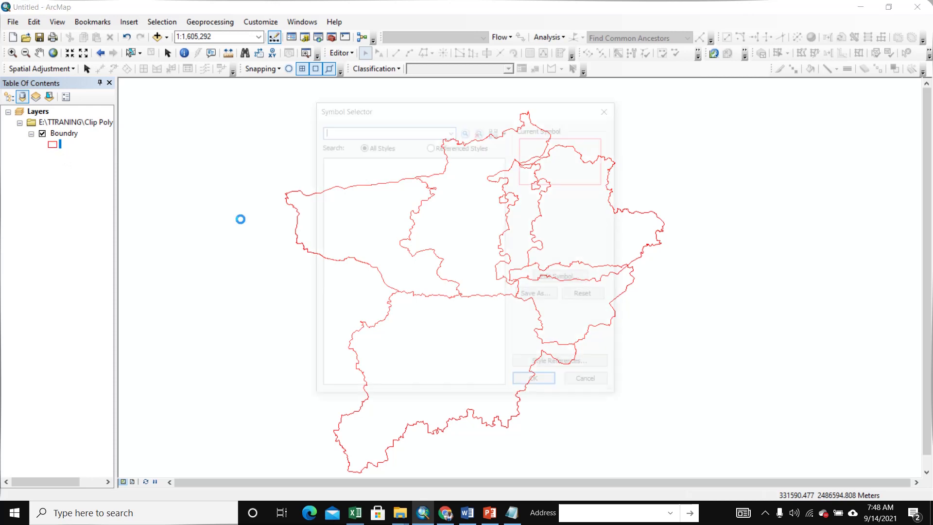
pyautogui.click(400, 237)
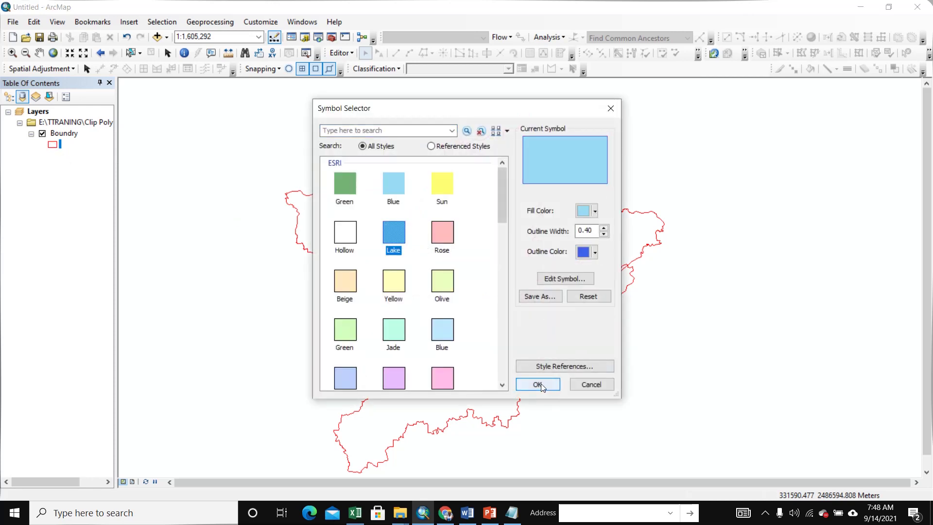
pyautogui.click(538, 384)
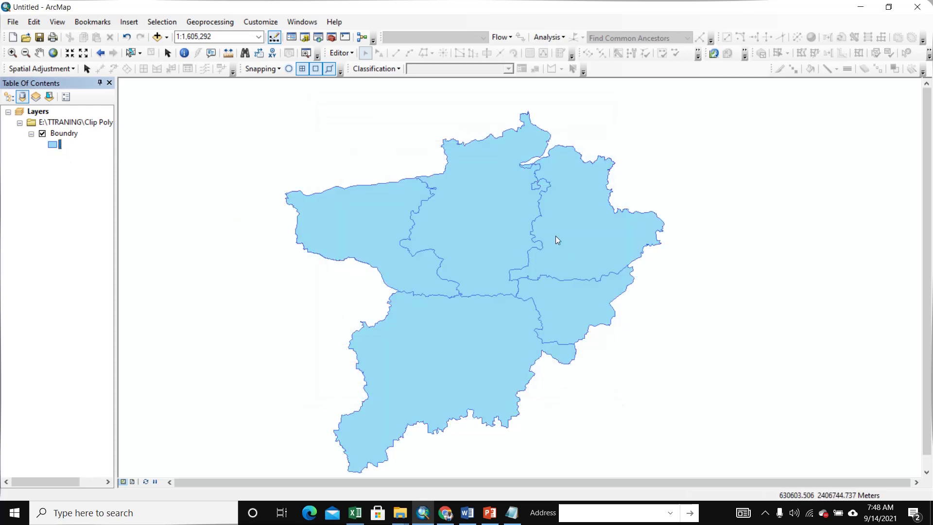
pyautogui.scroll(1, 556, 242)
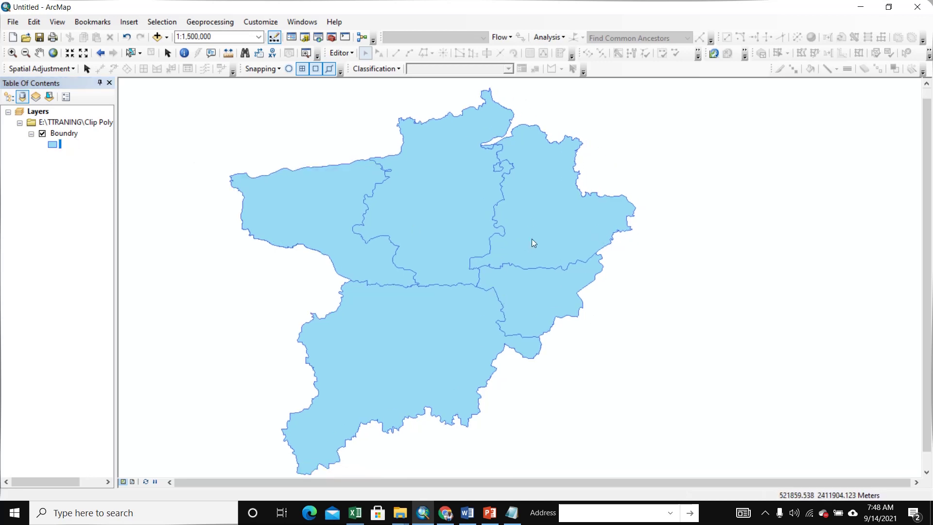
# Symbolize Boundry by unique VARNAME_2 values with all values added
pyautogui.rightClick(62, 138)
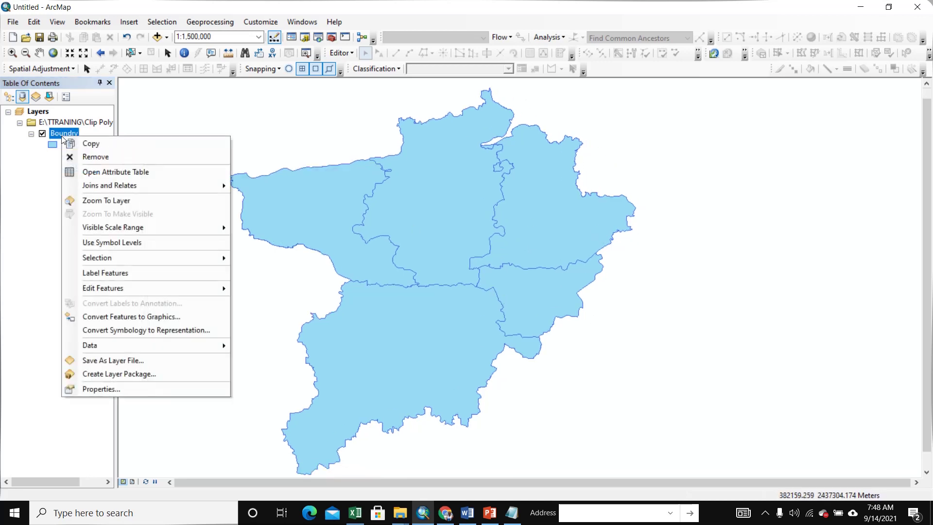
pyautogui.click(97, 389)
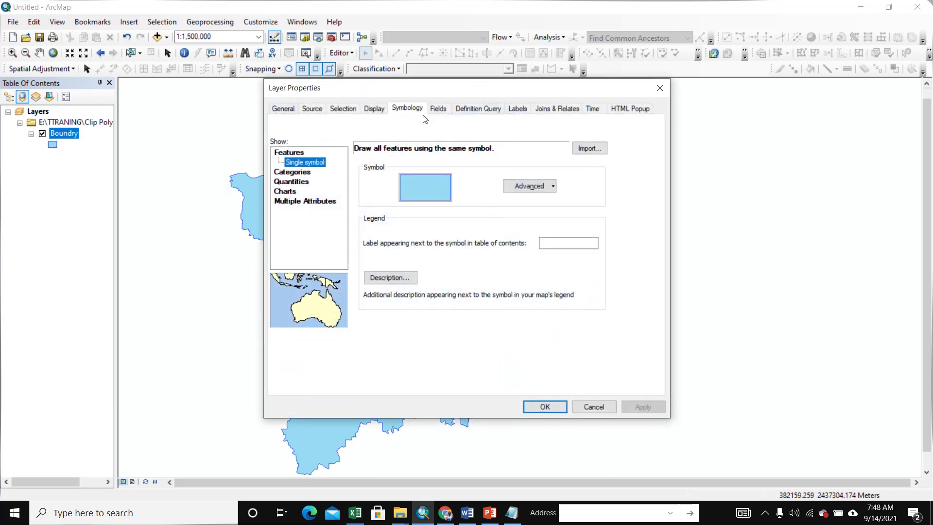
pyautogui.click(303, 173)
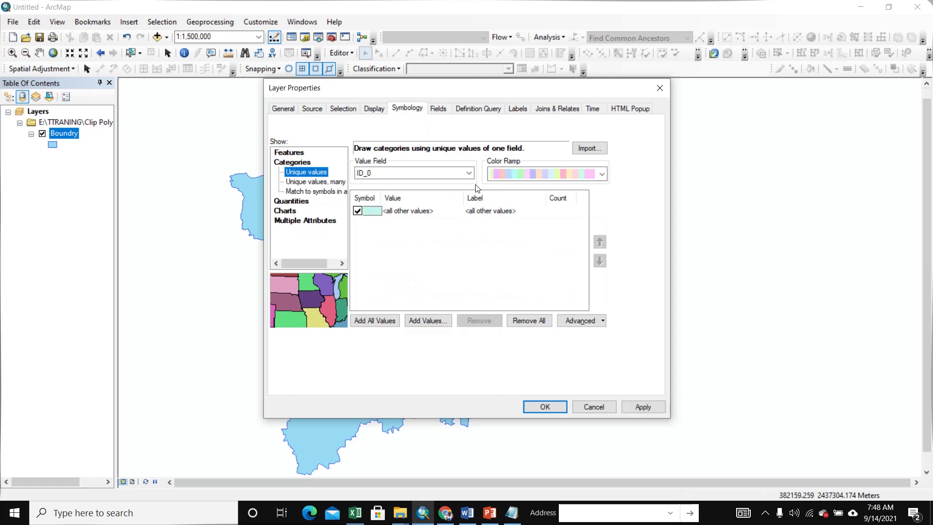
pyautogui.click(470, 174)
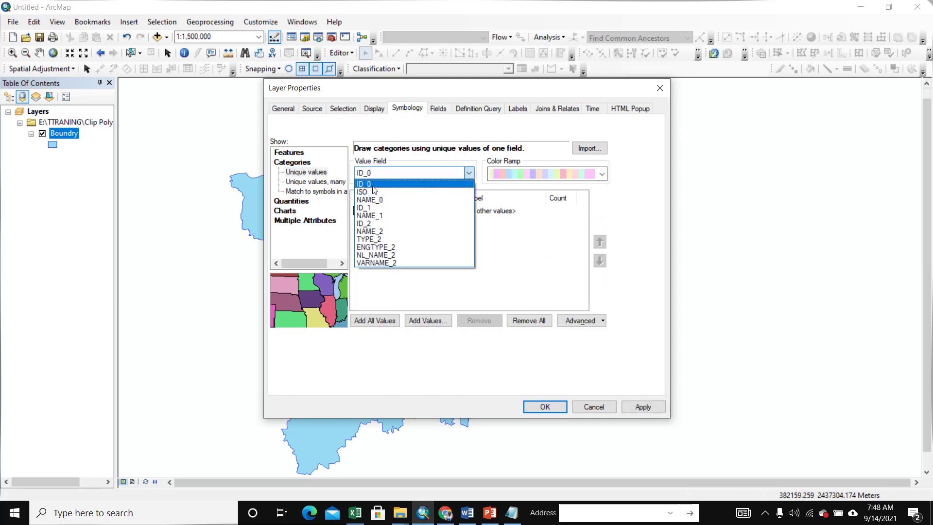
pyautogui.click(370, 188)
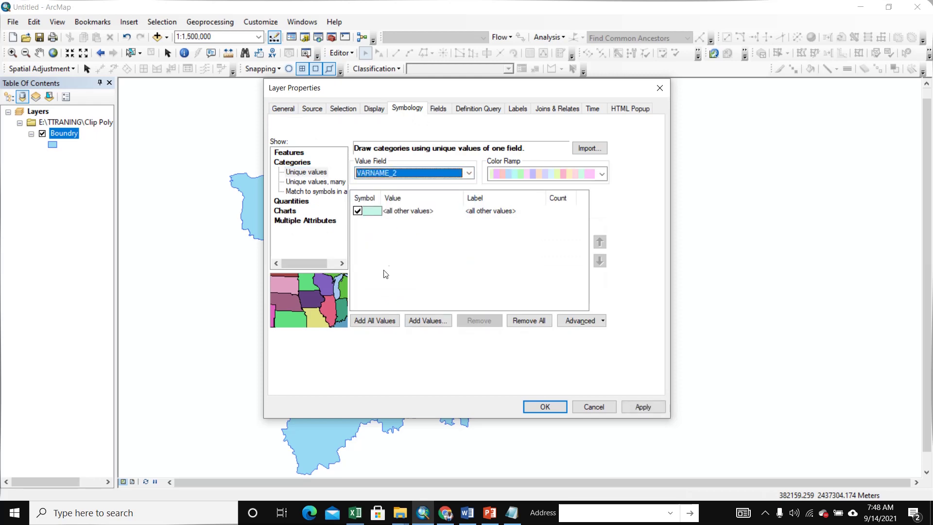
pyautogui.click(378, 321)
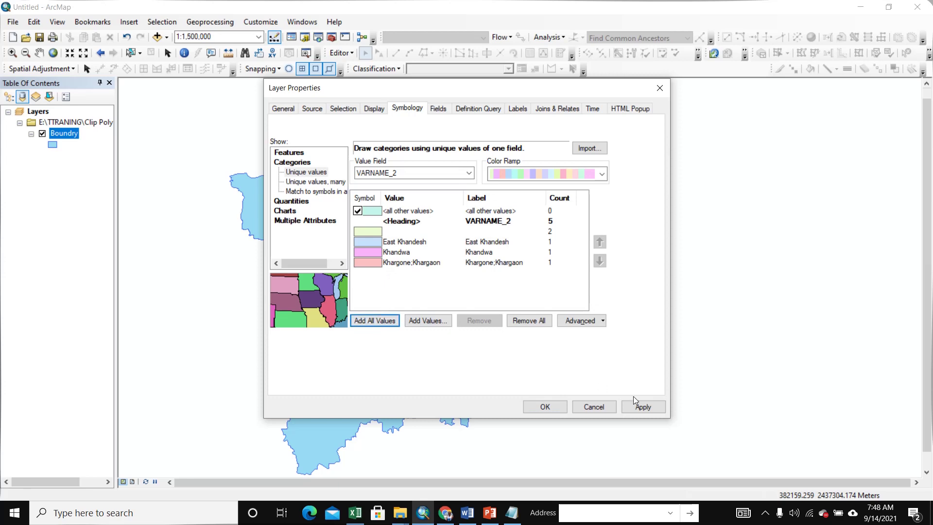
pyautogui.click(644, 408)
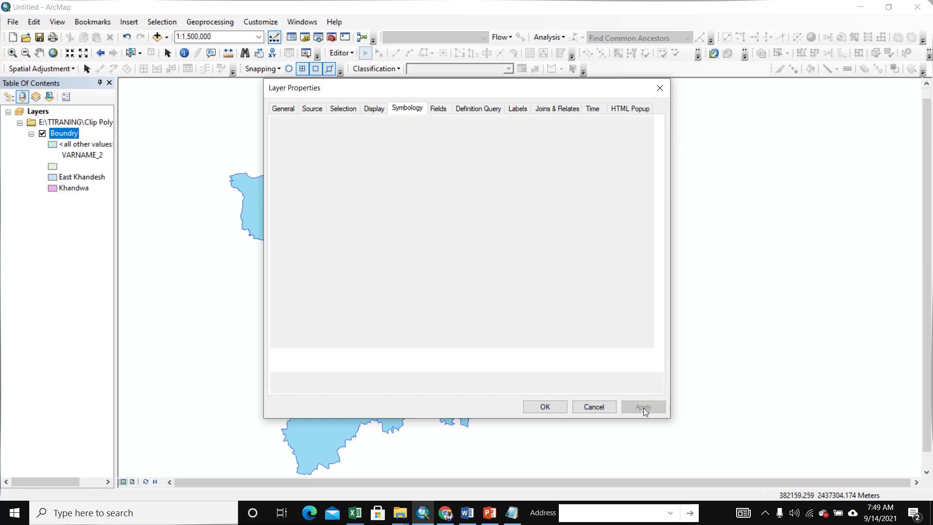
pyautogui.click(545, 407)
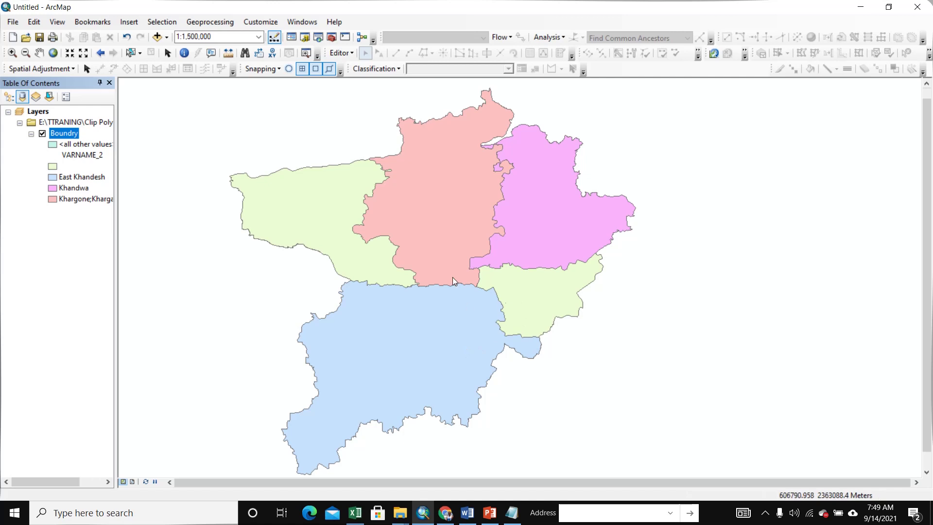
# Recolour the unnamed-value category with a pink fill
pyautogui.doubleClick(53, 167)
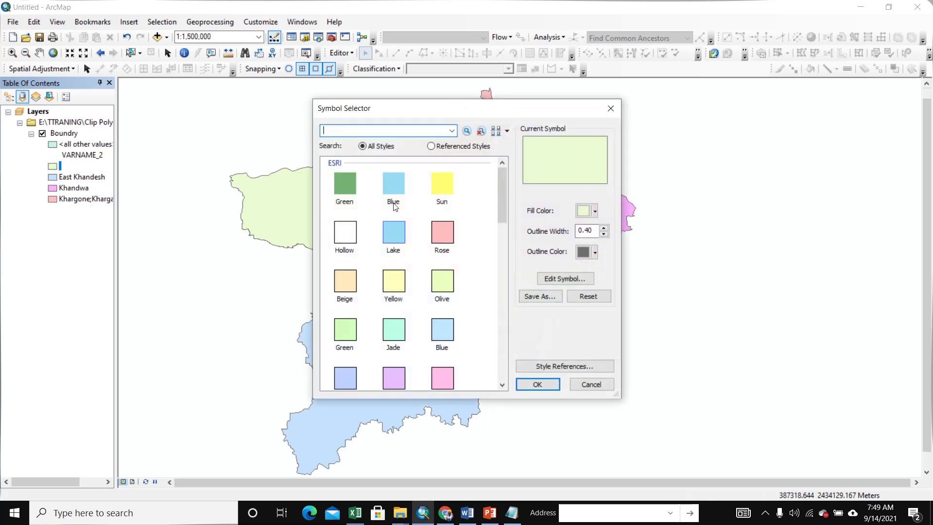
pyautogui.click(354, 189)
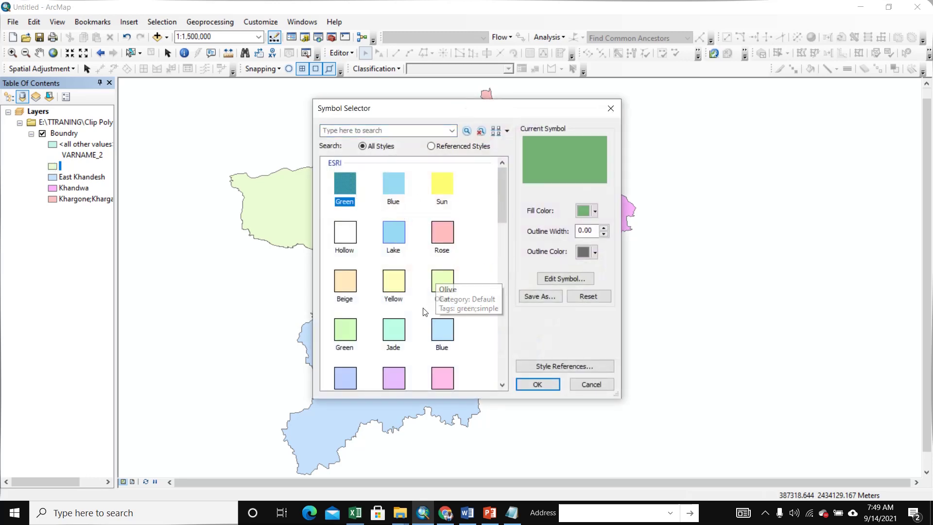
pyautogui.click(442, 379)
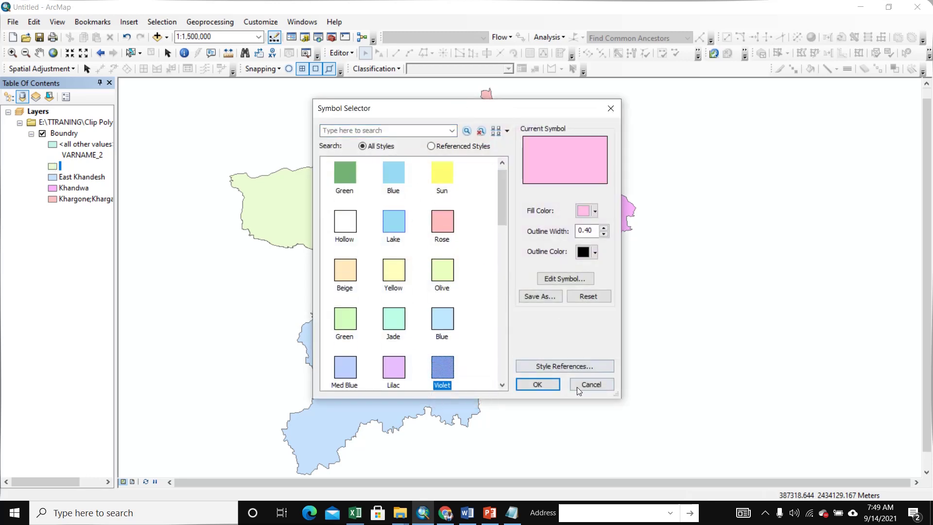
pyautogui.click(545, 387)
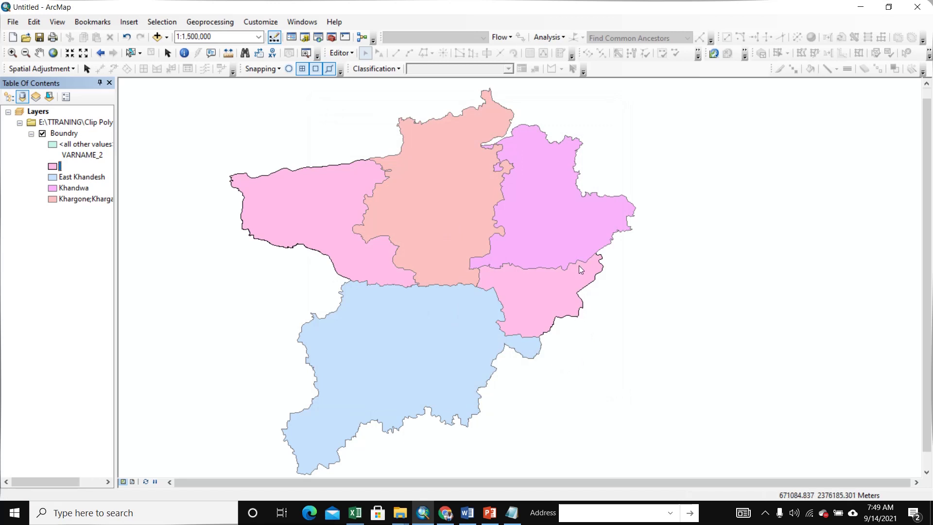
# Select Khargone, Khandwa and the lower pink district in turn, ending with only Khandwa selected
pyautogui.moveTo(590, 295); pyautogui.dragTo(552, 292)
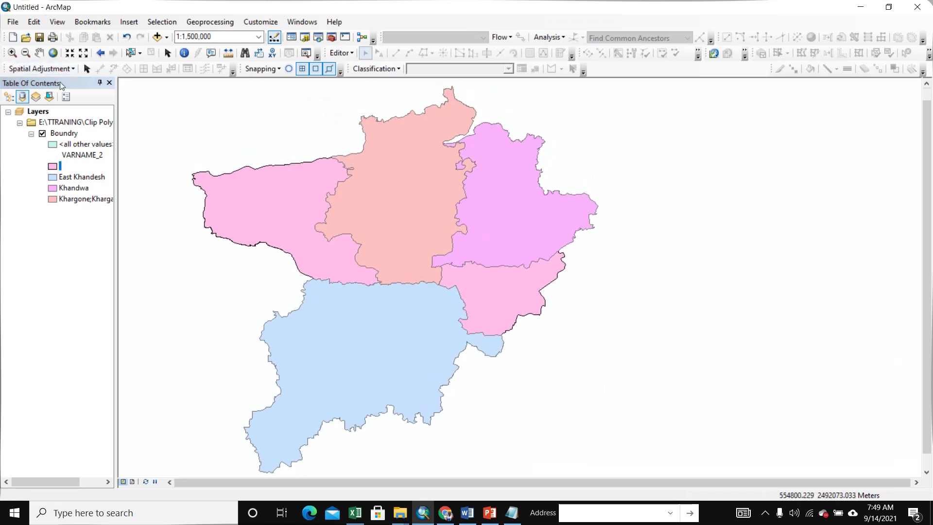
pyautogui.click(134, 54)
pyautogui.click(410, 209)
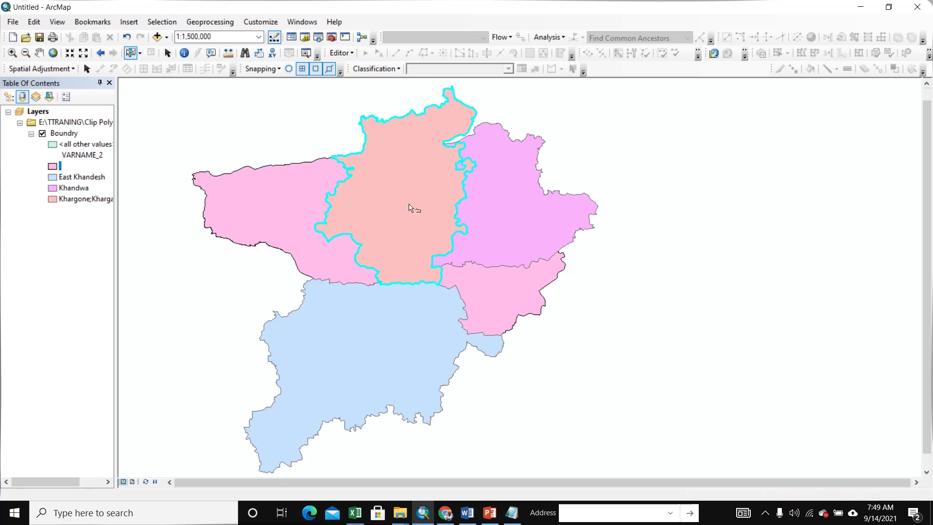
pyautogui.click(520, 223)
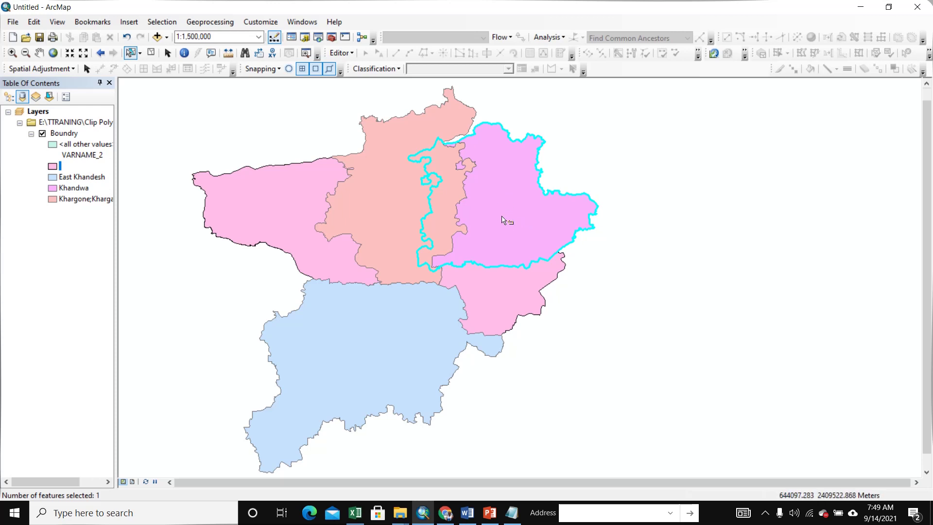
pyautogui.click(402, 210)
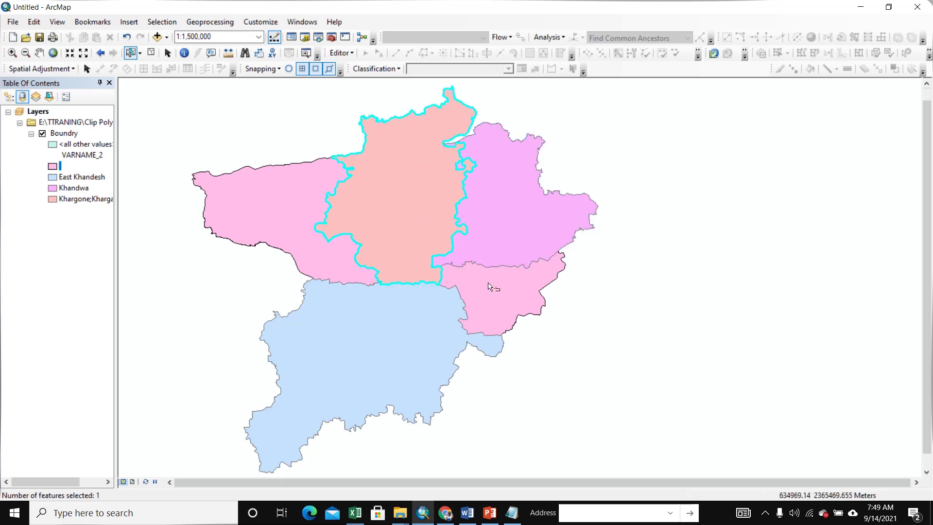
pyautogui.click(490, 288)
pyautogui.click(522, 212)
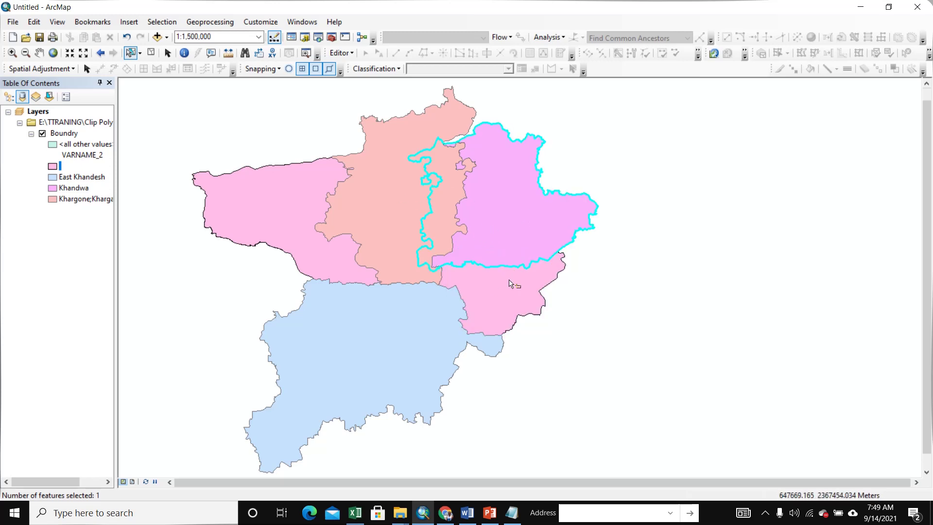
pyautogui.click(510, 284)
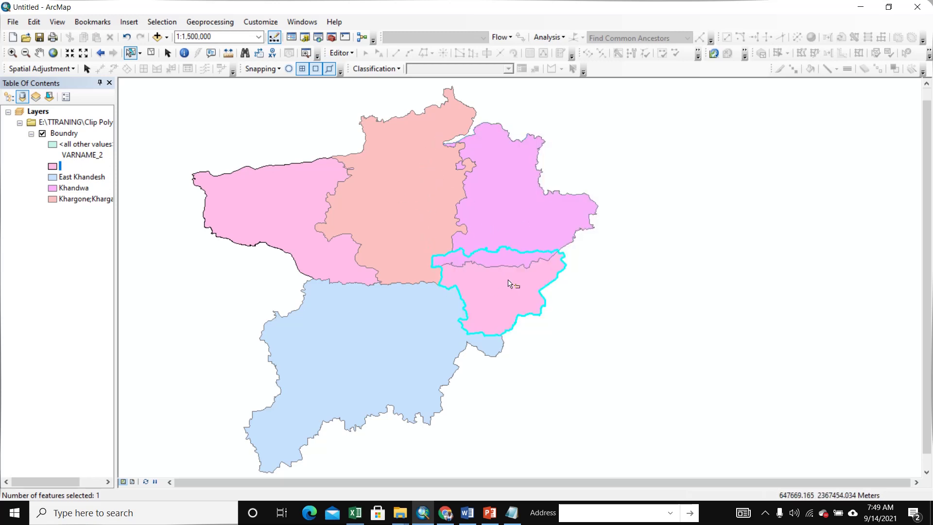
pyautogui.click(422, 236)
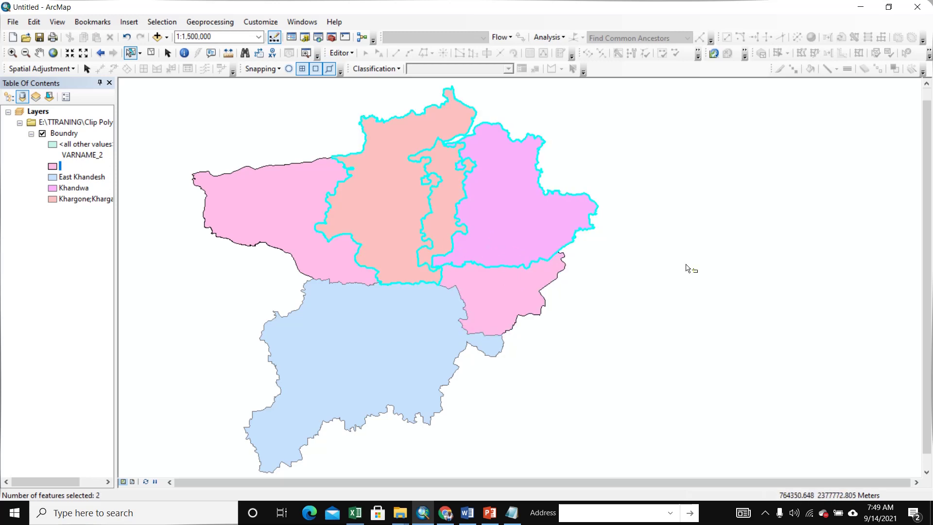
pyautogui.click(671, 263)
pyautogui.click(537, 216)
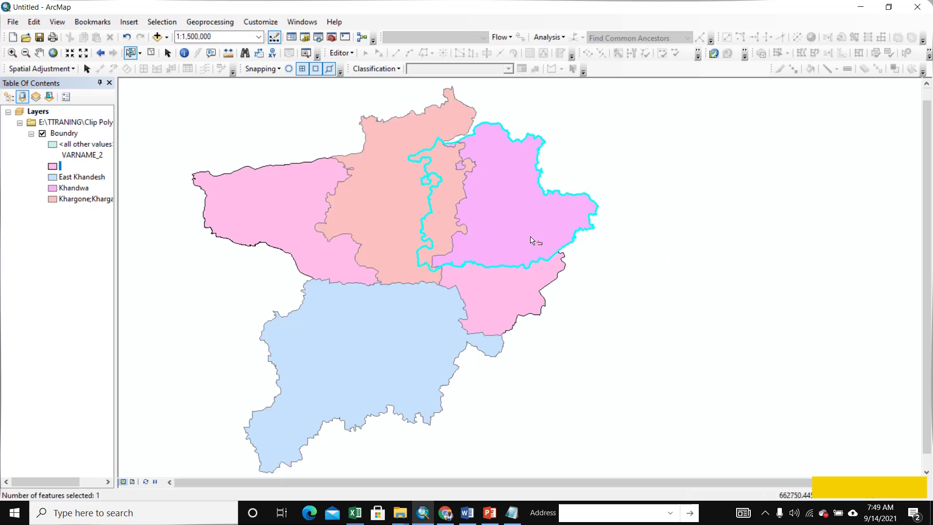
pyautogui.click(352, 53)
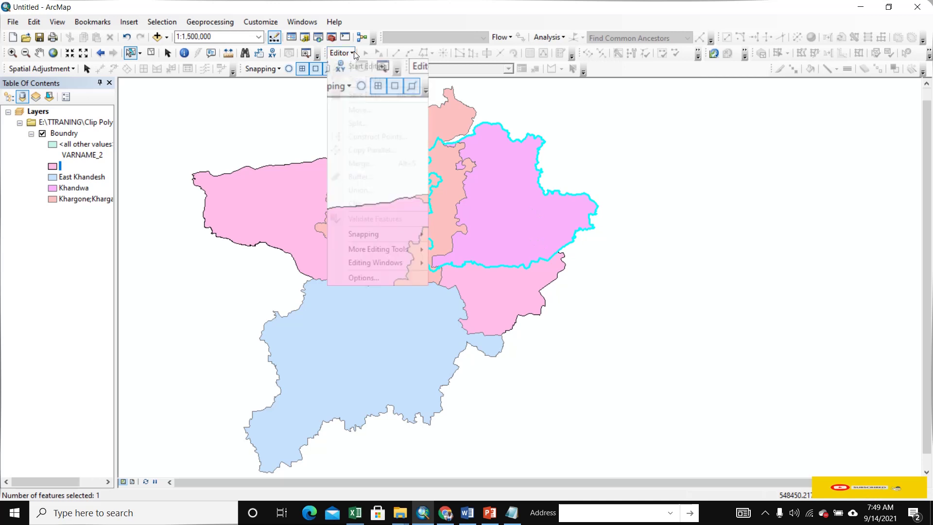
# Start editing and clip the neighbouring districts with Khandwa, preserving the intersecting area at 0.000 buffer
pyautogui.click(364, 66)
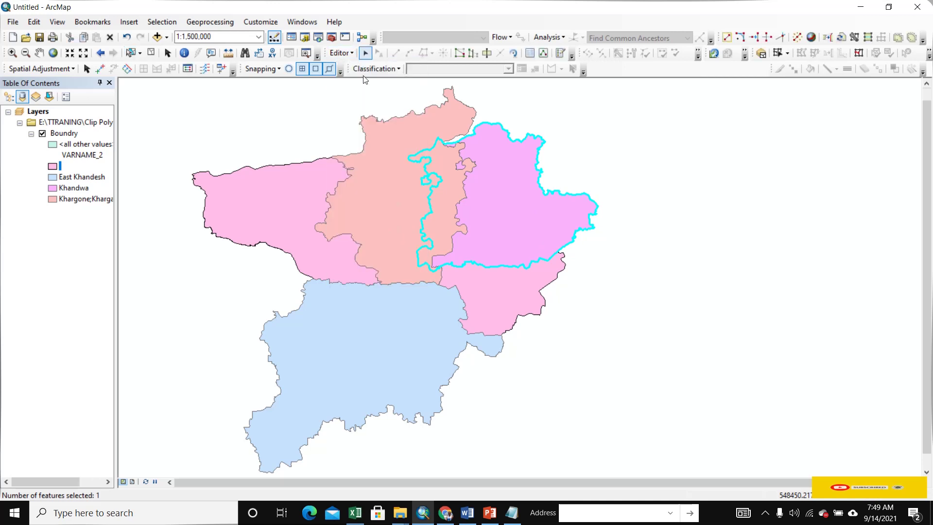
pyautogui.click(343, 53)
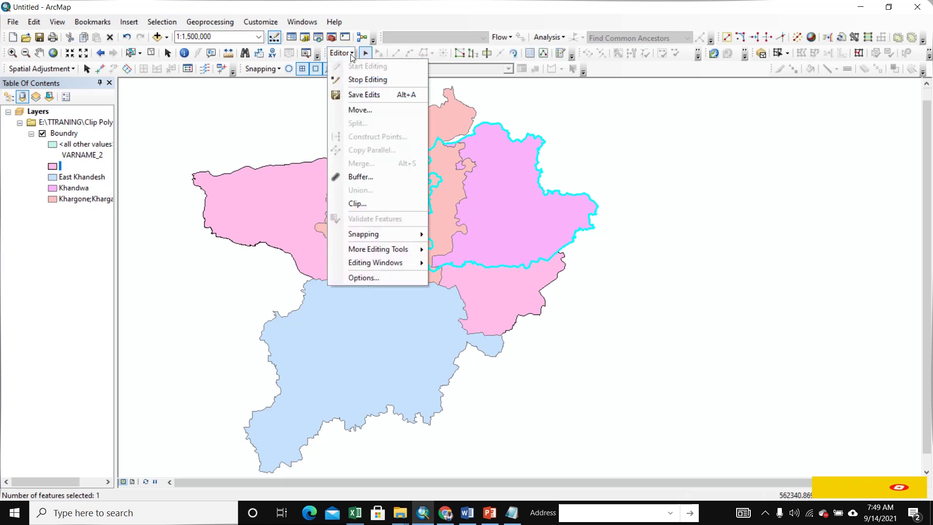
pyautogui.click(358, 204)
pyautogui.moveTo(504, 206); pyautogui.dragTo(780, 255)
pyautogui.click(820, 280)
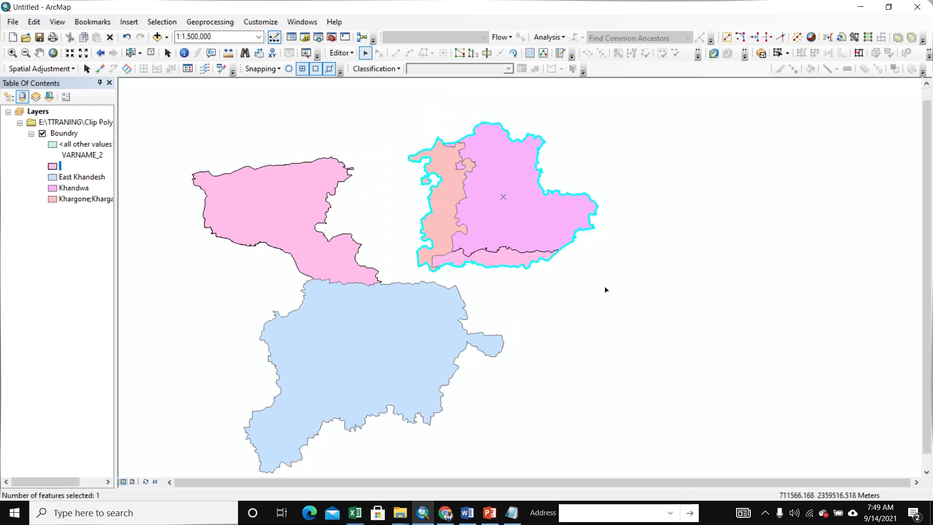
# Select the three pieces inside the Khandwa outline and merge them into one polygon
pyautogui.click(567, 311)
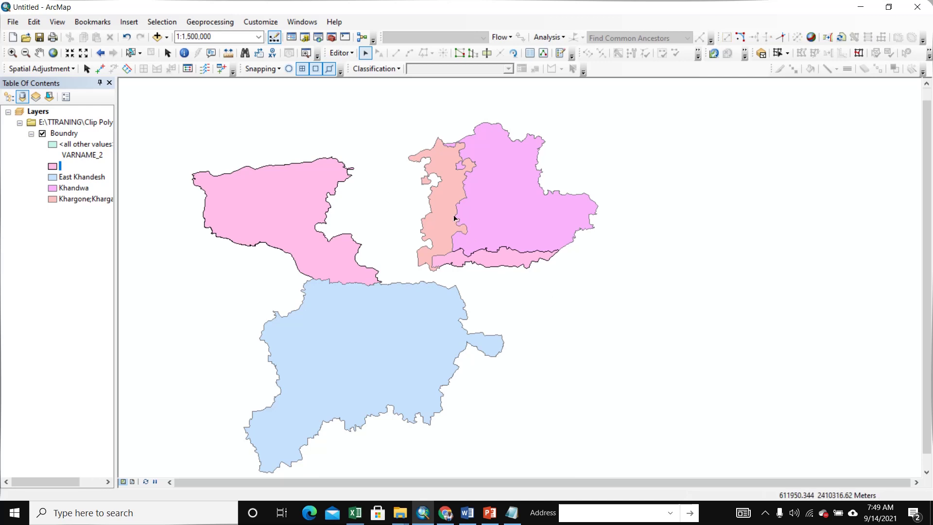
pyautogui.click(450, 213)
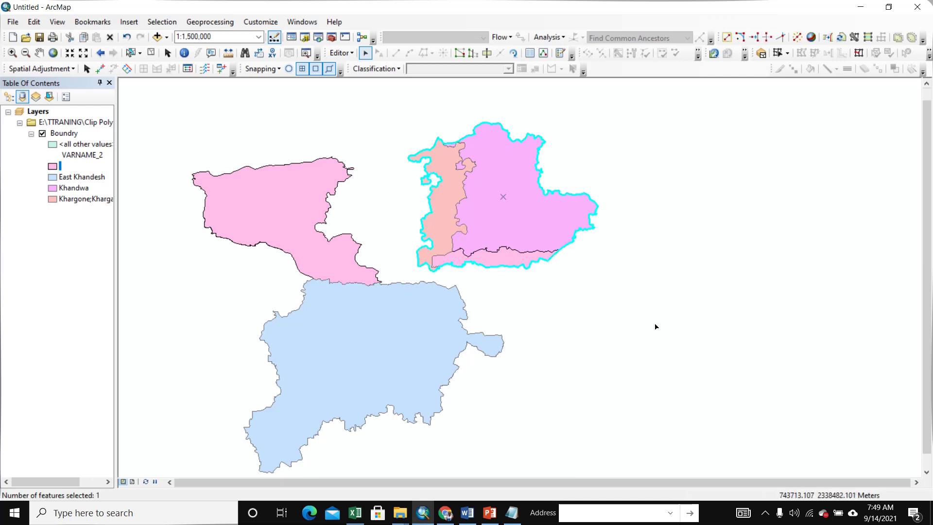
pyautogui.click(611, 315)
pyautogui.moveTo(403, 188); pyautogui.dragTo(543, 261)
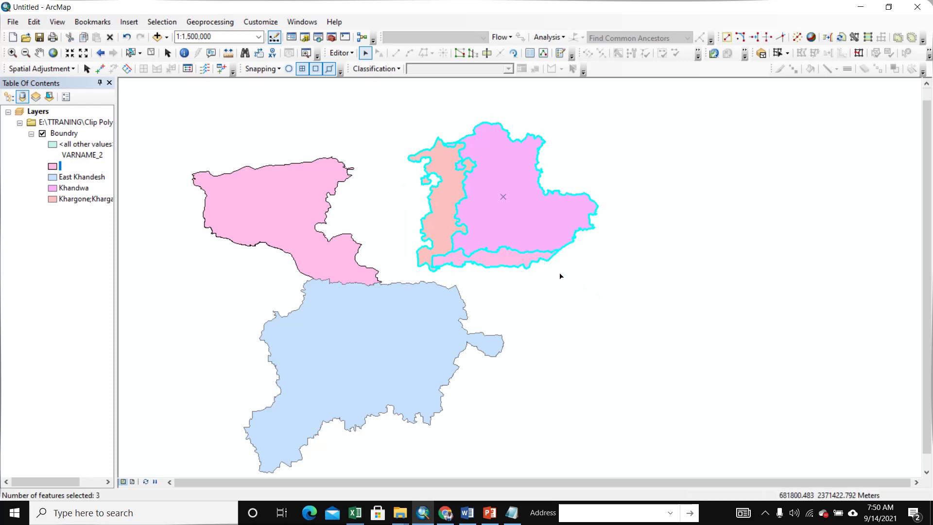
pyautogui.click(342, 53)
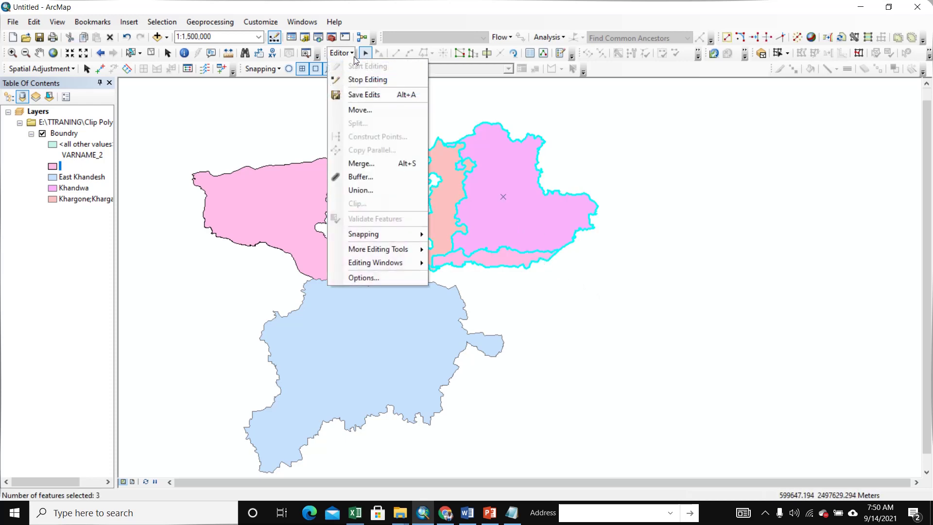
pyautogui.click(363, 165)
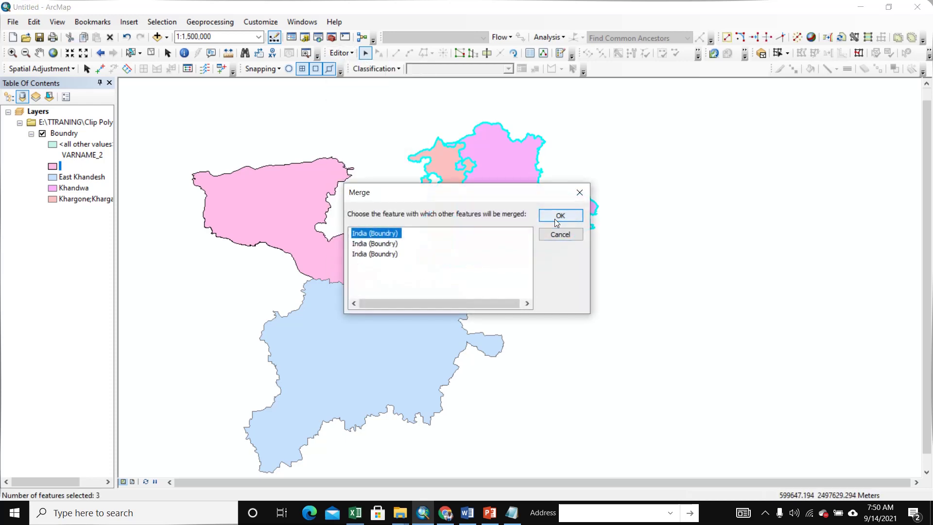
pyautogui.click(556, 214)
# Check the merged Khandwa polygon, then undo the merge
pyautogui.click(557, 320)
pyautogui.scroll(-2, 483, 244)
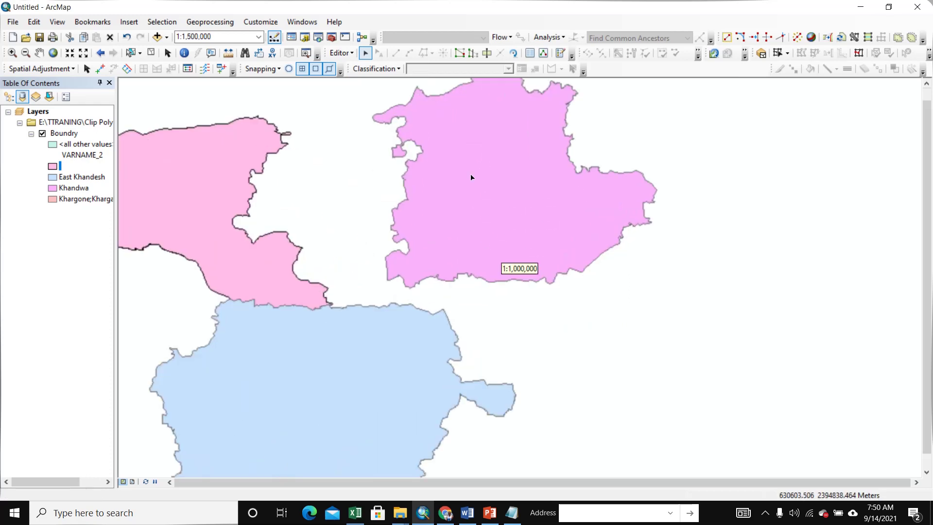
pyautogui.scroll(1, 483, 216)
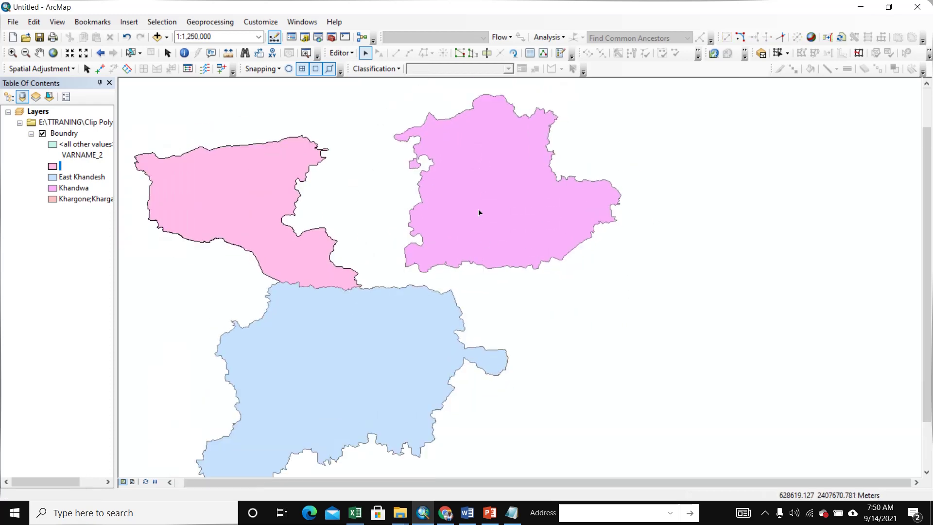
pyautogui.click(553, 244)
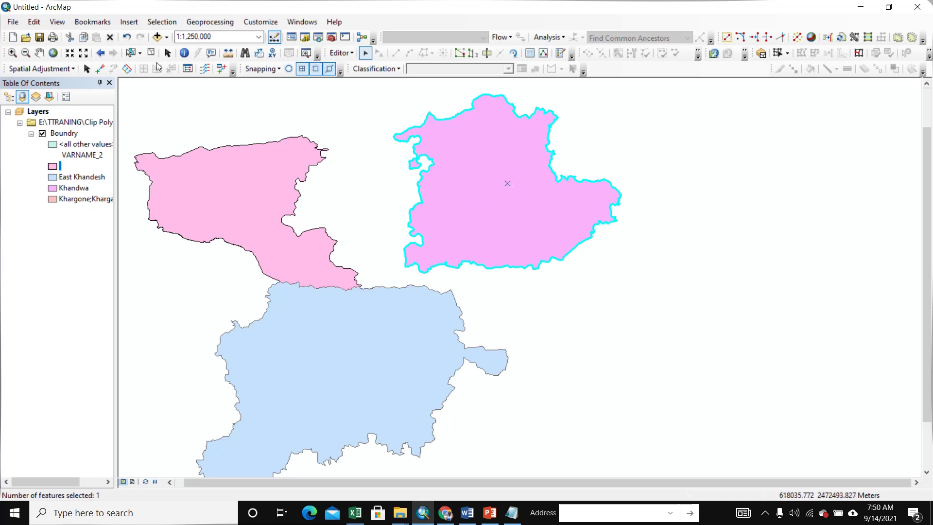
pyautogui.click(127, 39)
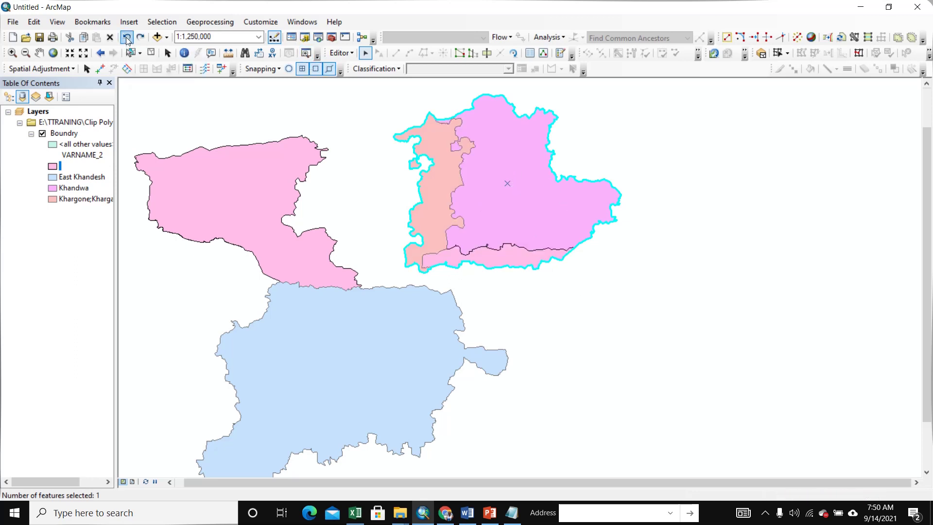
# Undo the earlier clip and re-clip the Khargone and pink districts by Khandwa with a 0.000 buffer, discarding the intersecting area
pyautogui.click(128, 39)
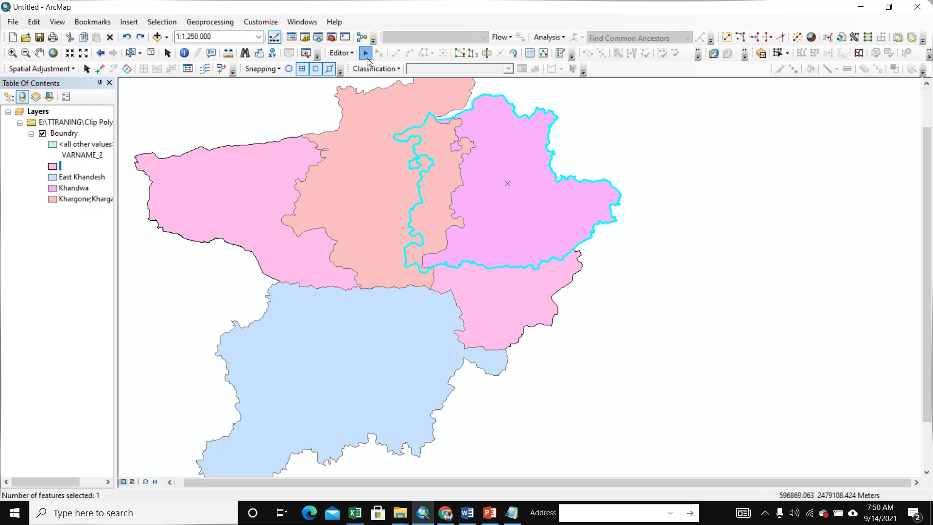
pyautogui.click(341, 53)
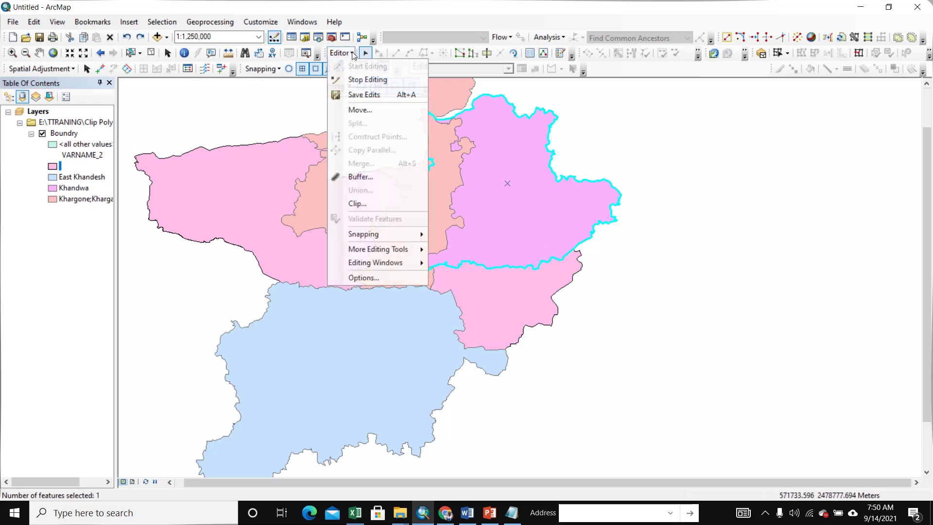
pyautogui.click(364, 203)
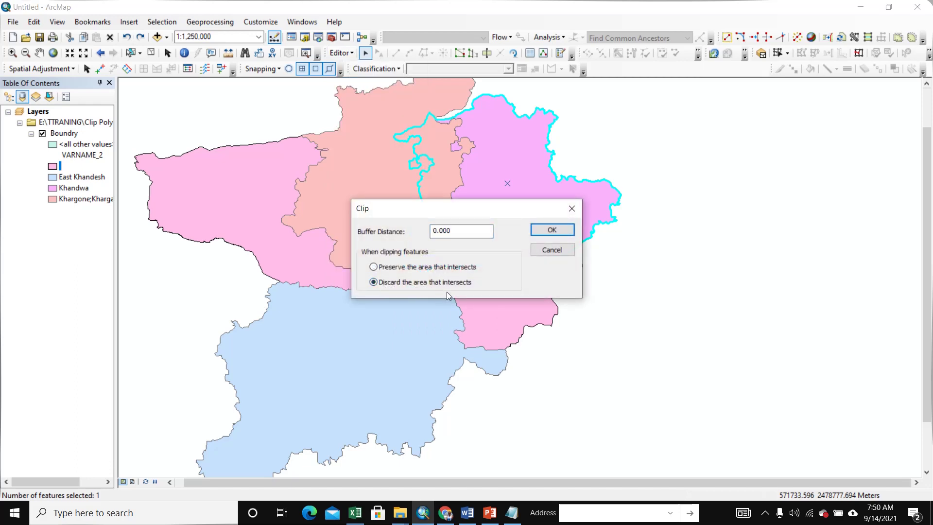
pyautogui.click(552, 231)
pyautogui.moveTo(586, 304); pyautogui.dragTo(612, 360)
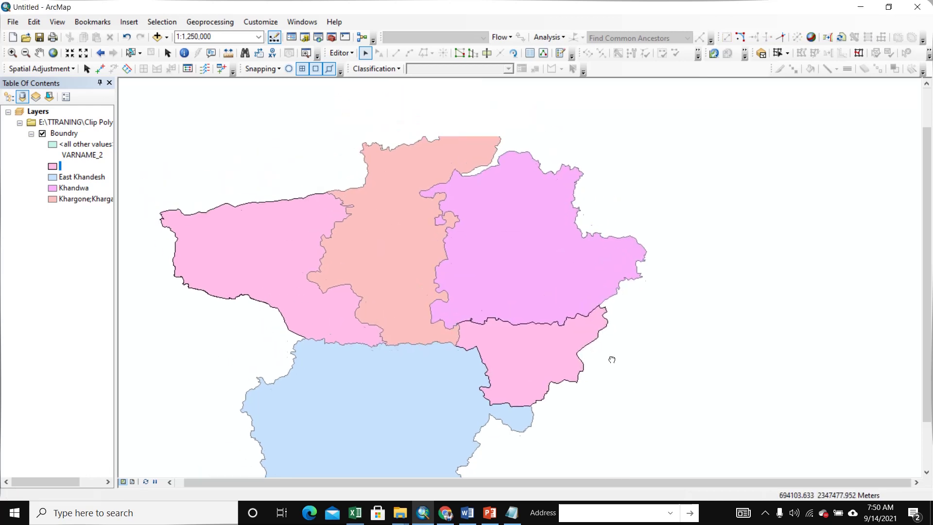
pyautogui.scroll(1, 520, 273)
pyautogui.moveTo(542, 329); pyautogui.dragTo(482, 280)
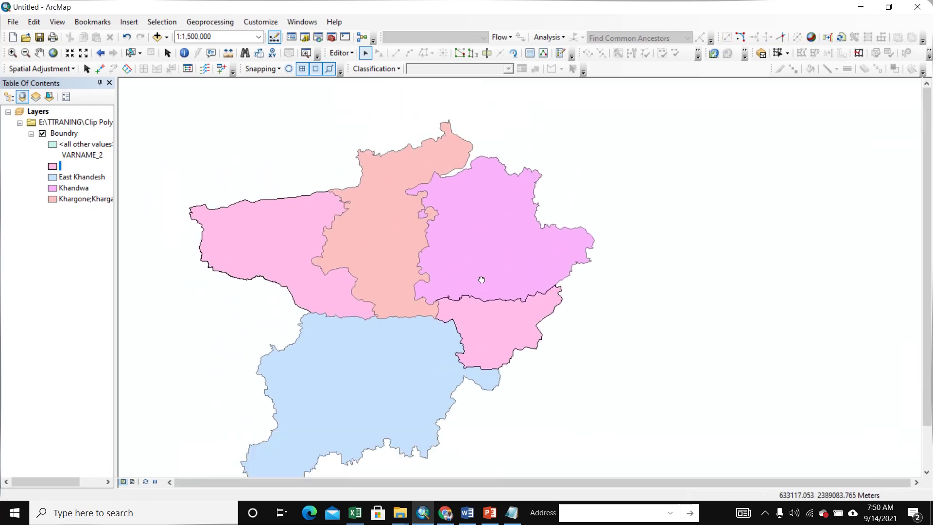
pyautogui.click(484, 262)
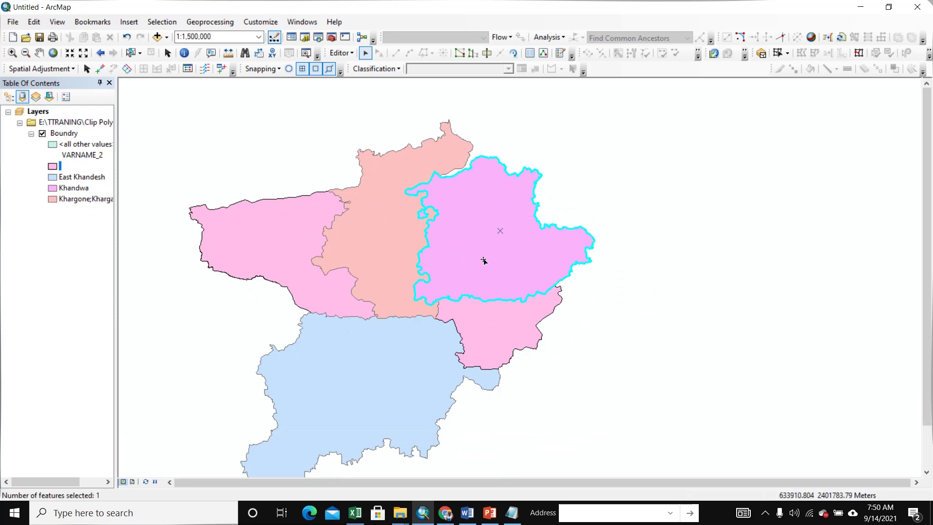
pyautogui.click(403, 258)
pyautogui.click(481, 328)
pyautogui.click(486, 241)
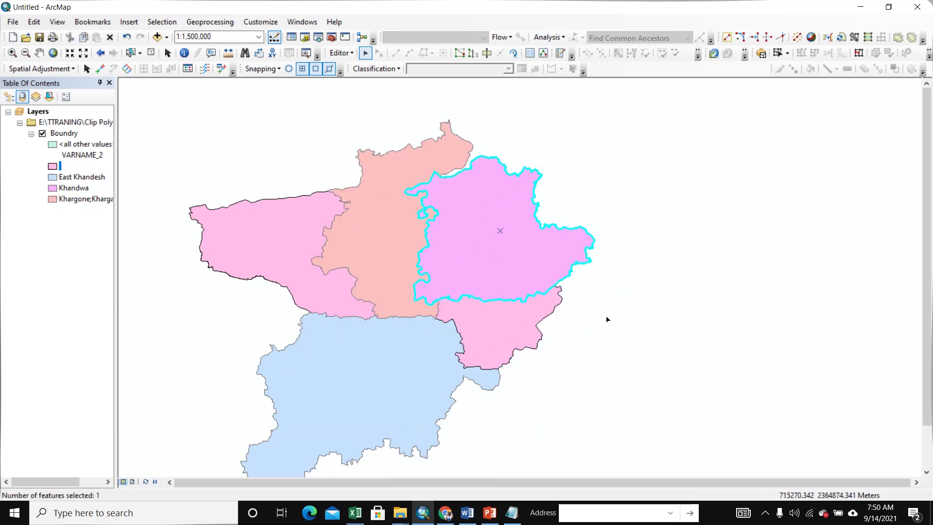
pyautogui.moveTo(586, 324); pyautogui.dragTo(627, 287)
pyautogui.click(633, 304)
pyautogui.scroll(-1, 628, 306)
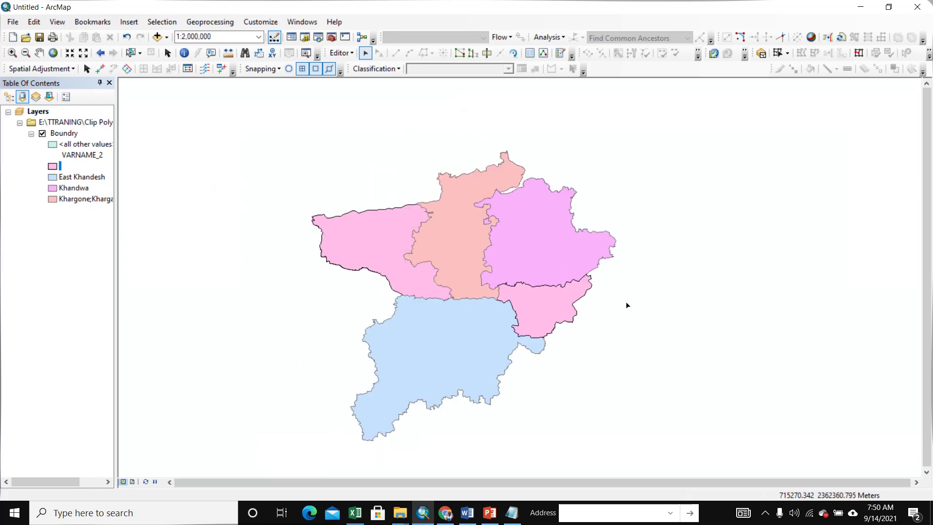
pyautogui.scroll(1, 627, 306)
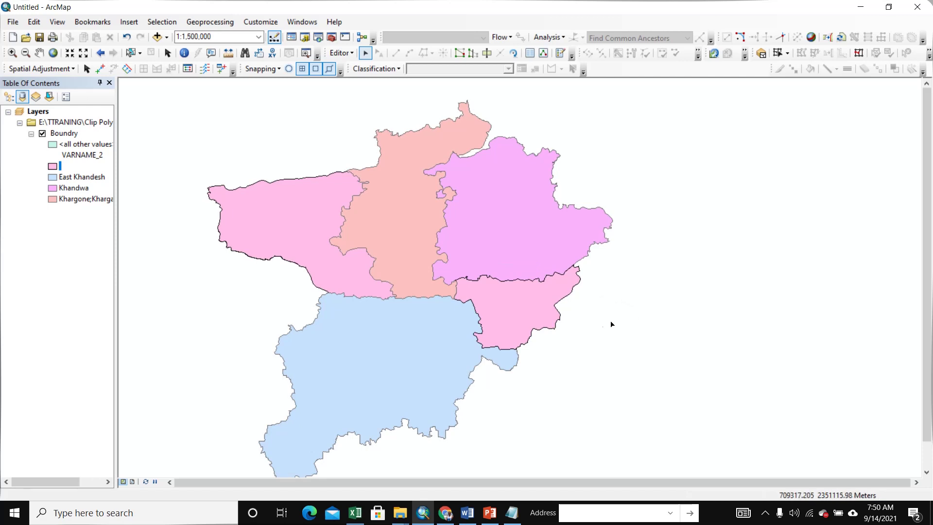
pyautogui.moveTo(611, 323); pyautogui.dragTo(635, 287)
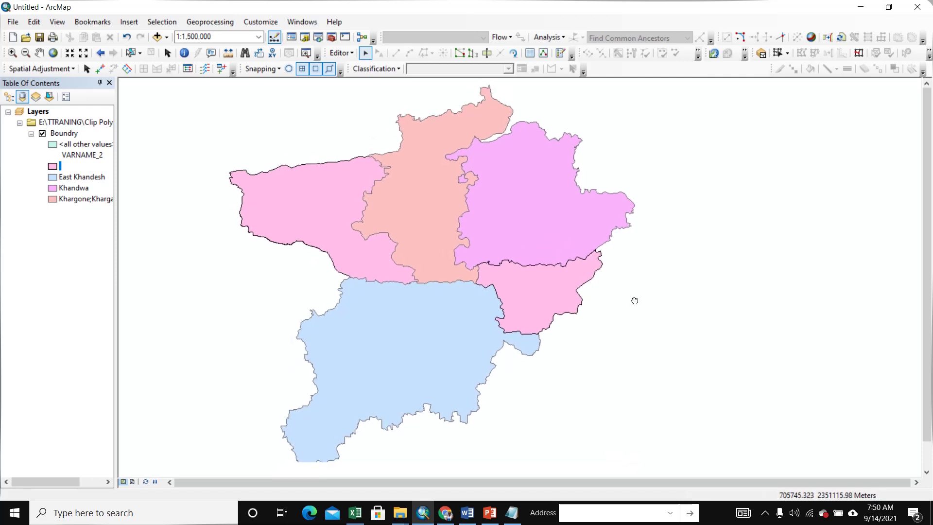